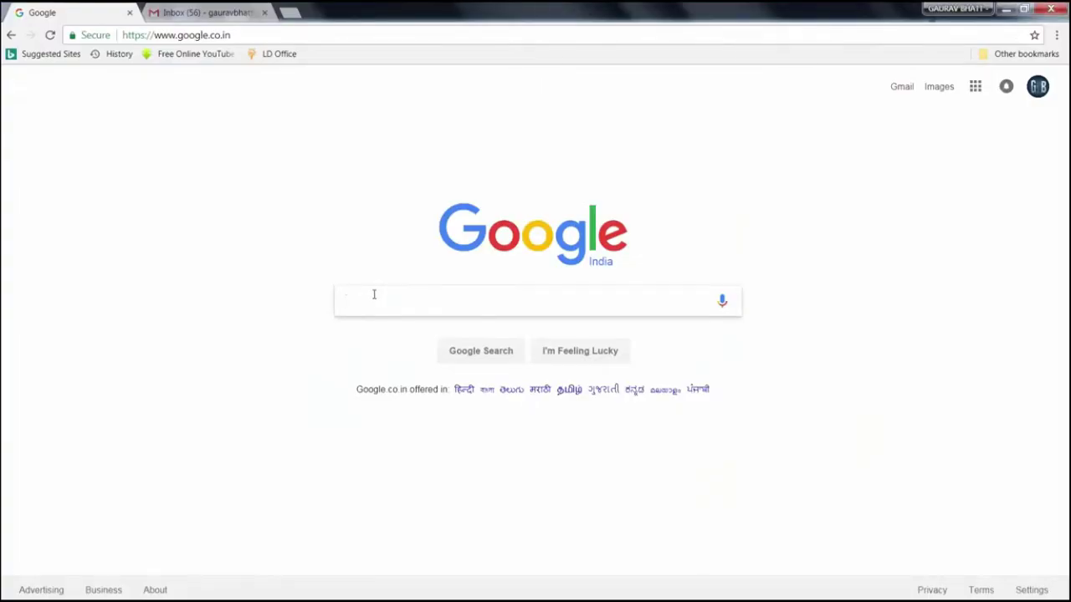
Step: Search Google for 'autodesk' using the suggestion and scroll through the results
text(au)
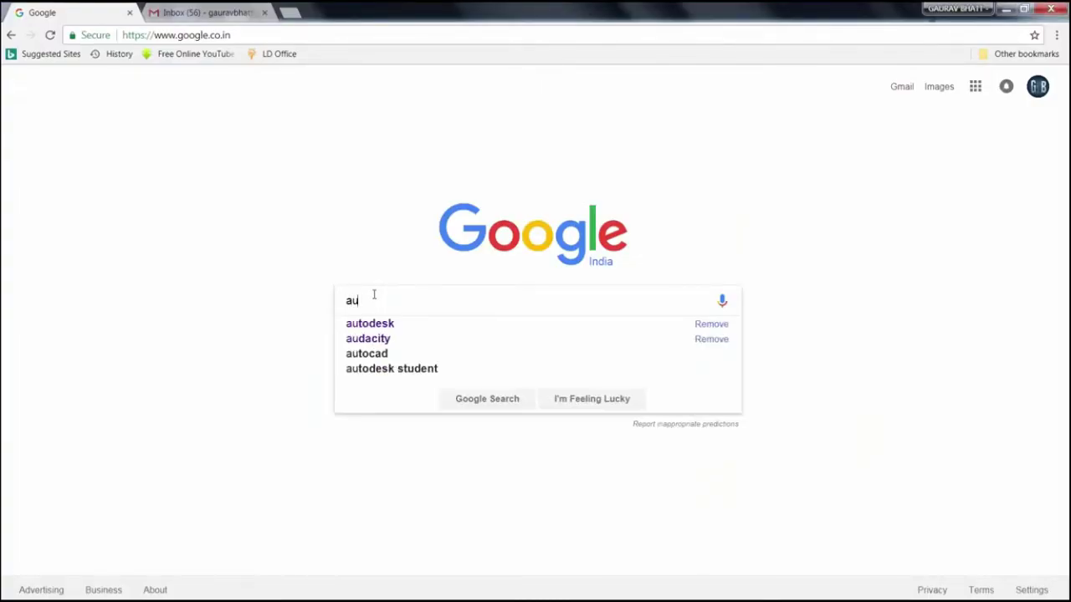
key(Down)
key(Return)
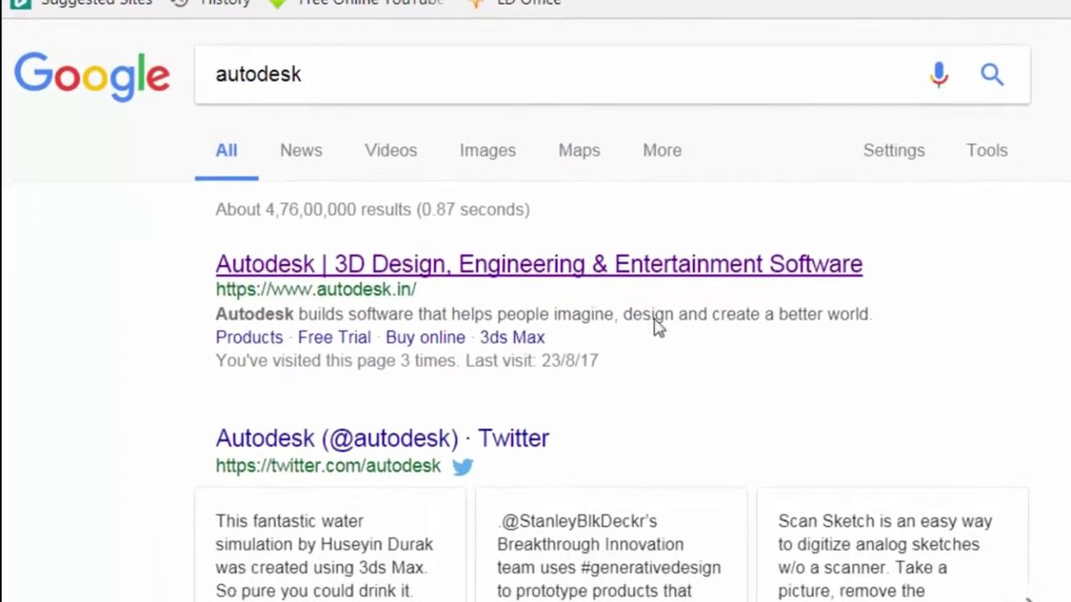
scroll(310, 538, down, 5)
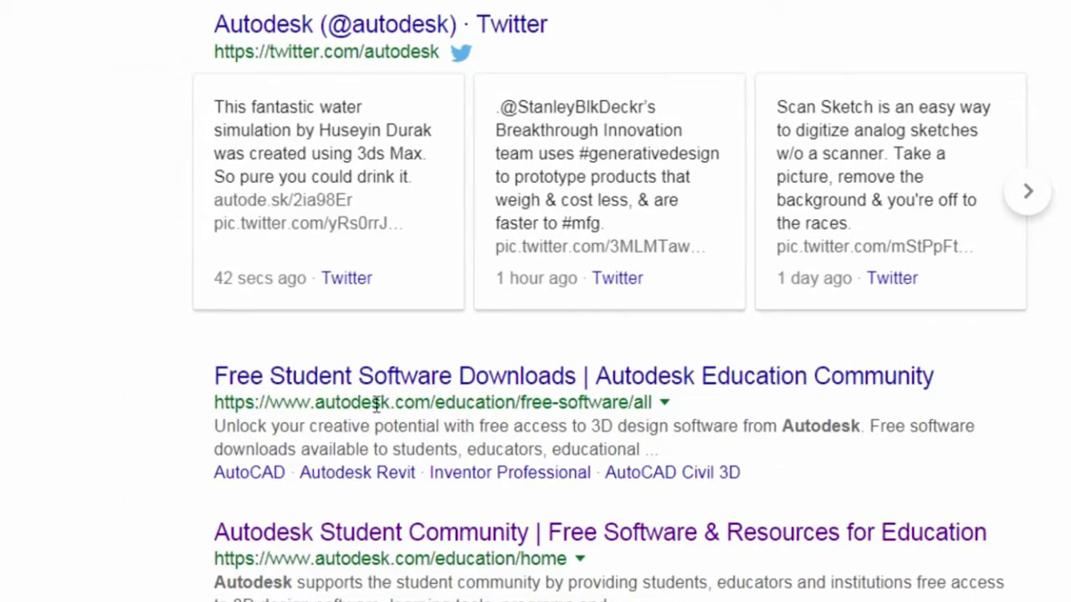
scroll(676, 407, up, 5)
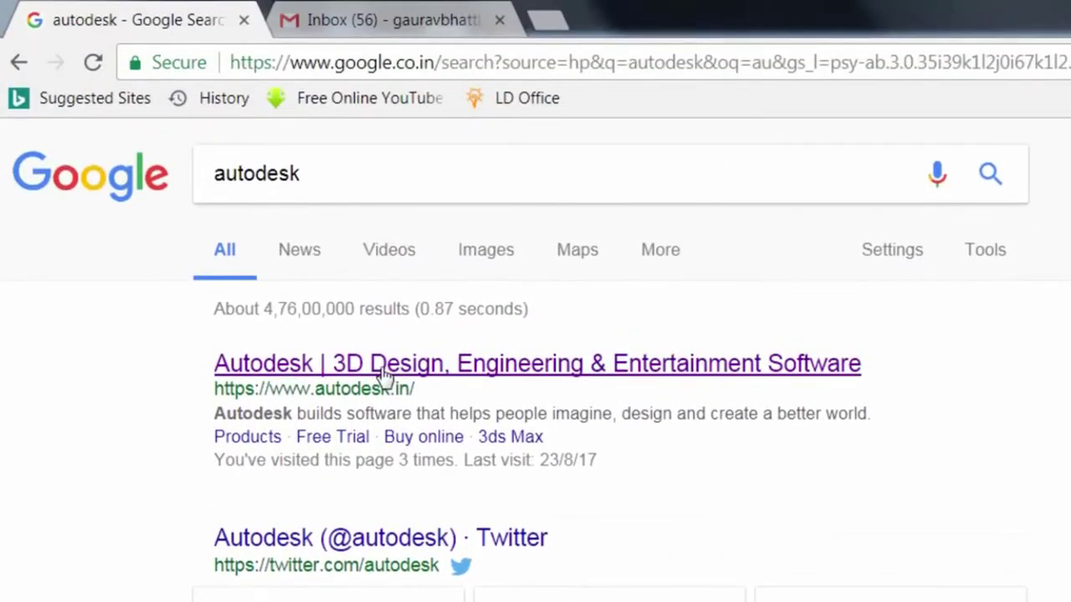
Step: Open the official Autodesk site and go to its Students and Educators section
click(383, 368)
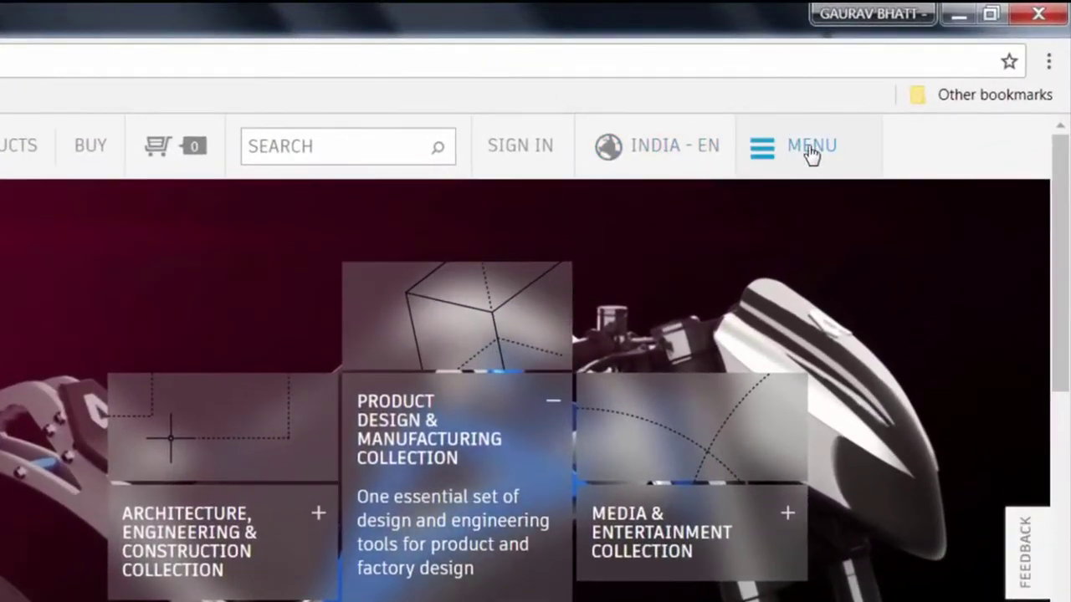
click(797, 151)
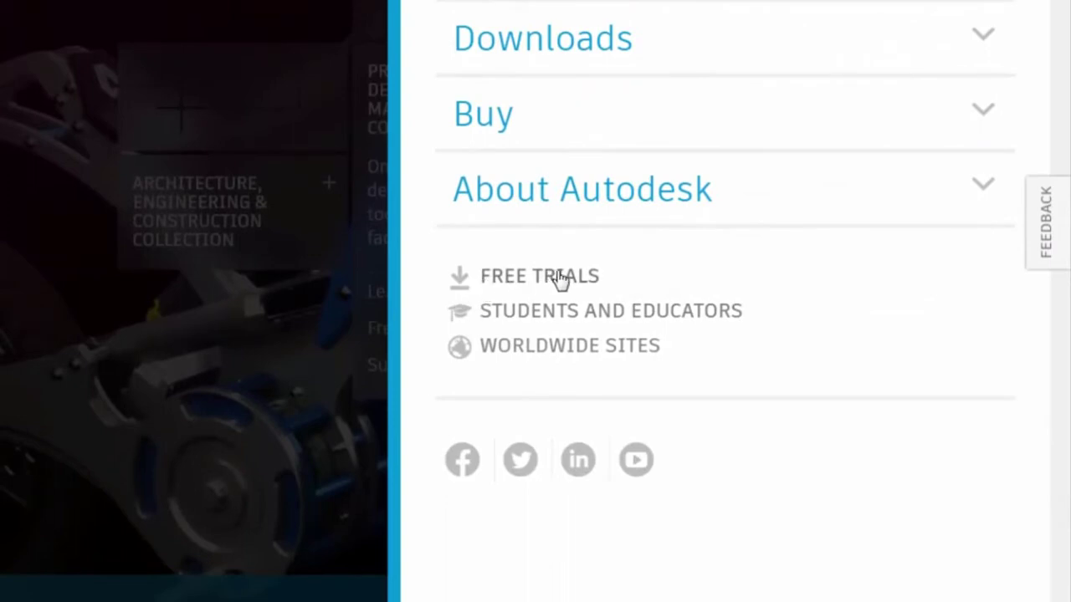
click(611, 320)
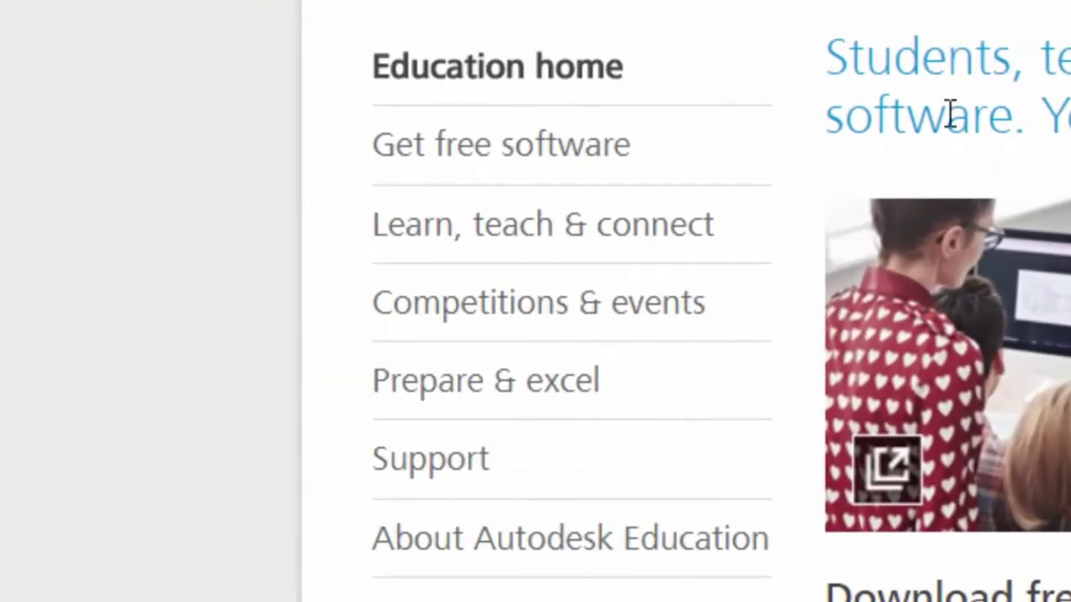
Step: Open the free education software page, choose Maya under Featured products, and scroll to sign-in
click(588, 149)
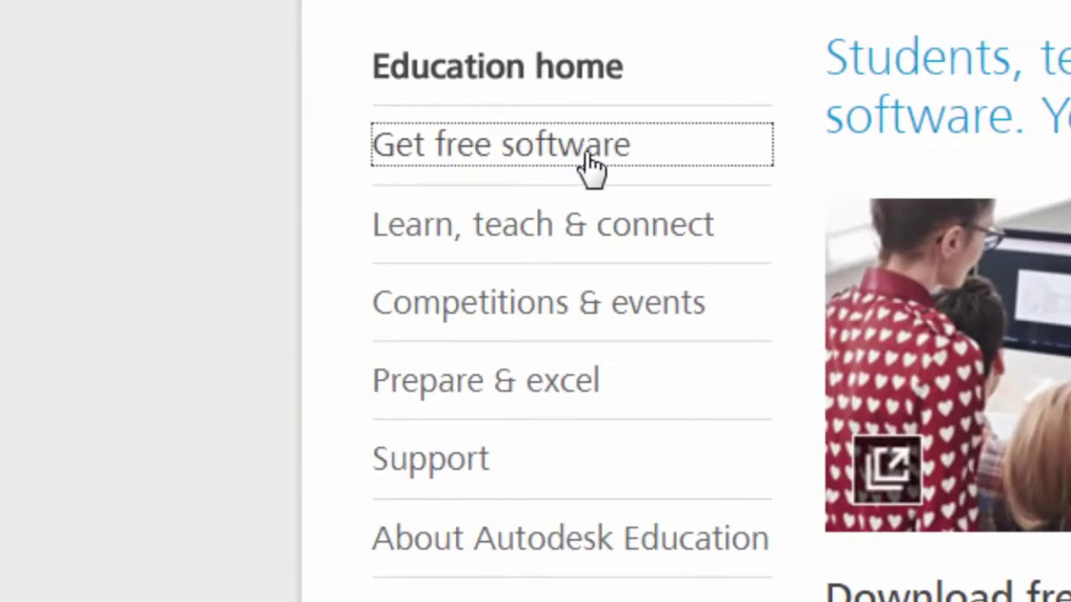
scroll(376, 365, down, 2)
scroll(342, 371, down, 3)
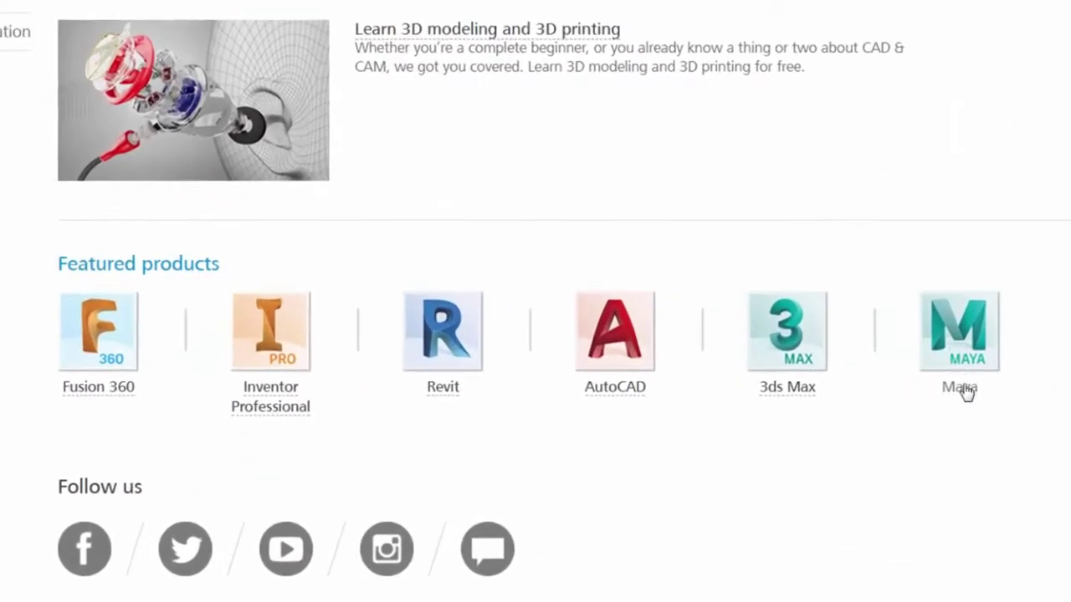
click(884, 384)
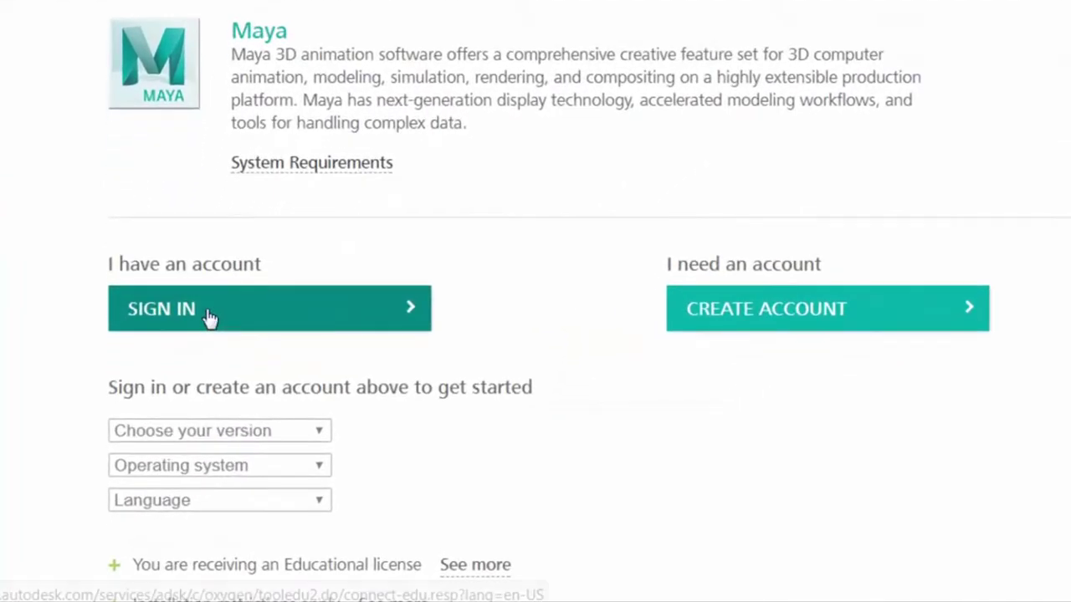
scroll(234, 310, down, 2)
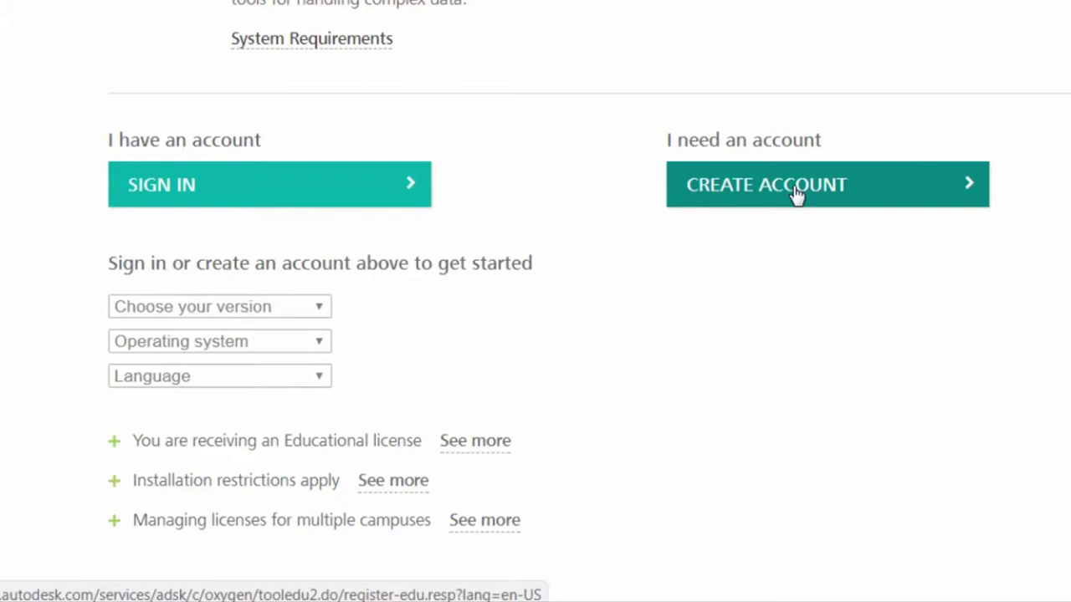
Step: Start a new account and set the country to India and educational role to Student
click(798, 195)
click(469, 184)
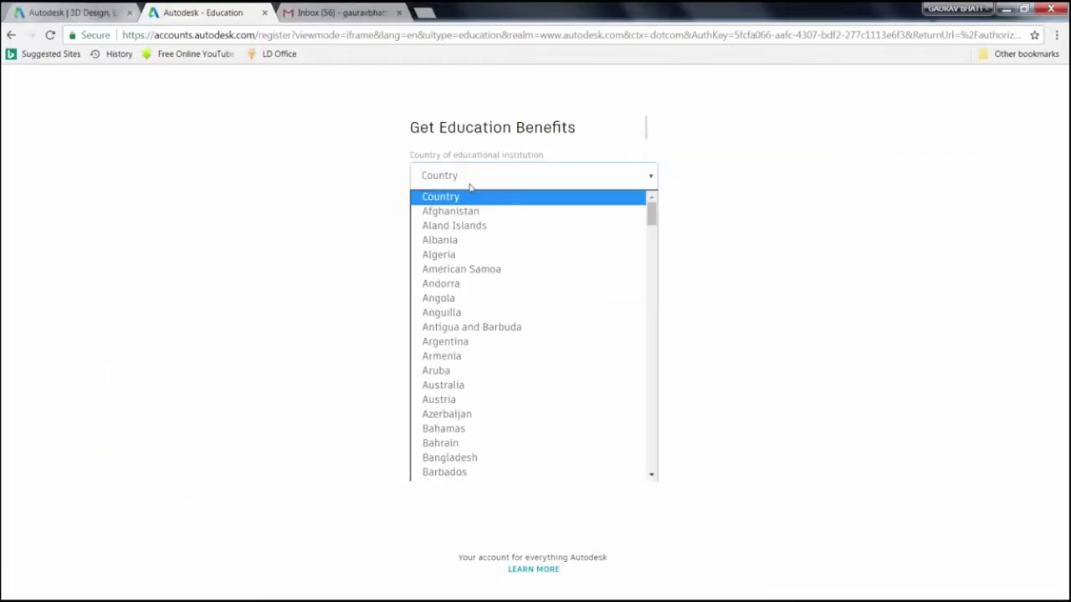
text(india)
key(Return)
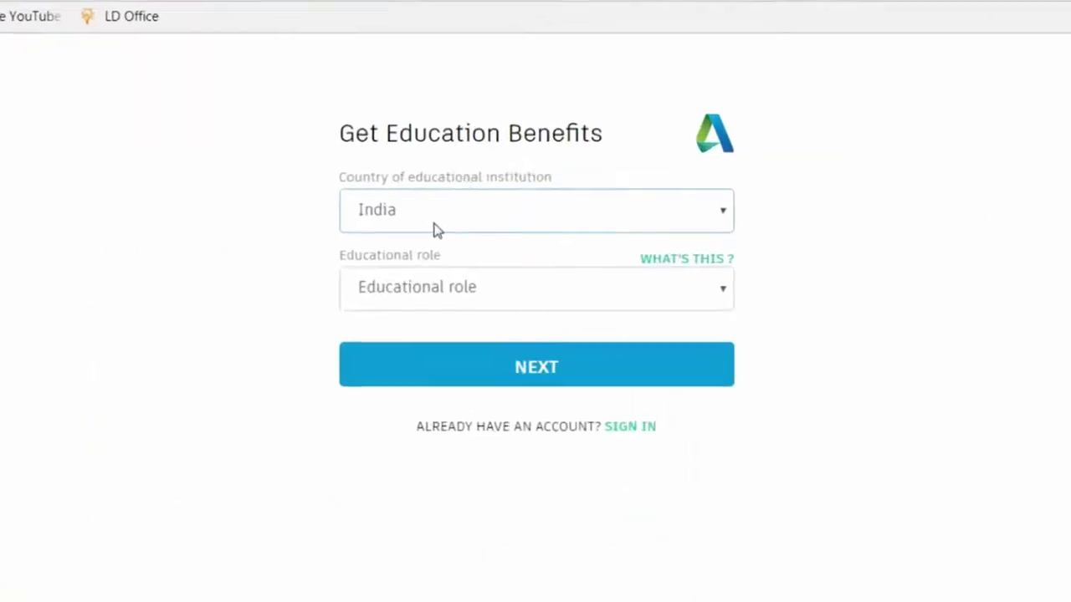
click(439, 340)
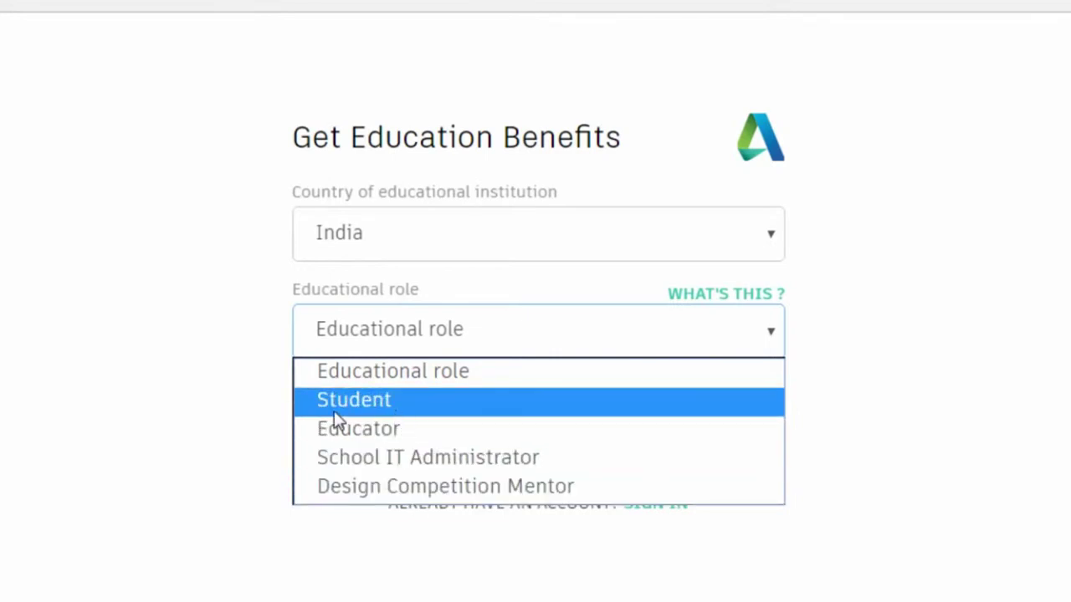
click(369, 405)
Step: Select the birth month, day and year, then submit the education details
click(430, 440)
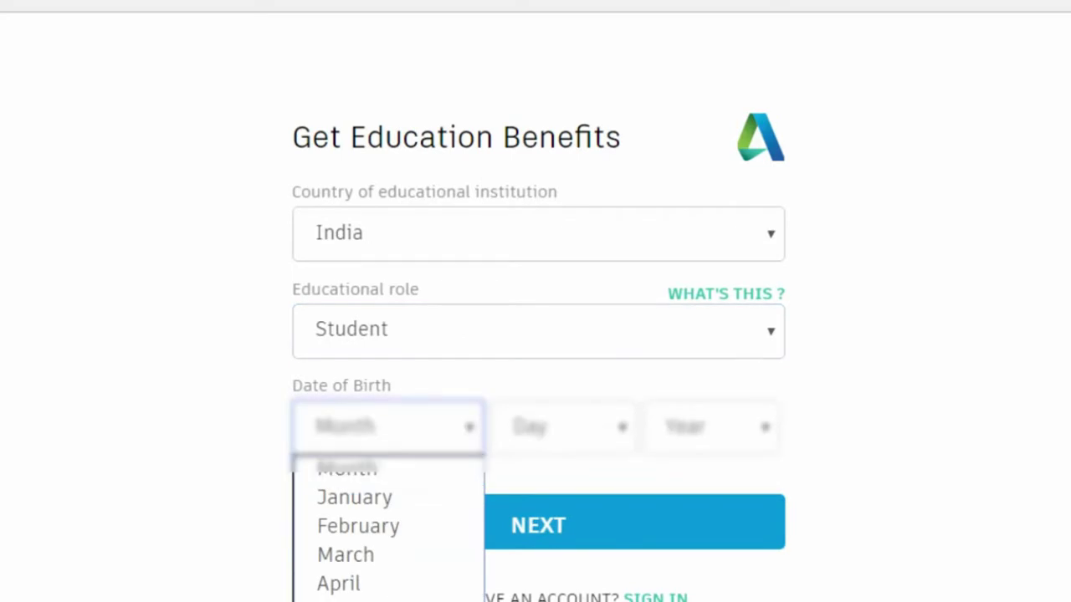
click(352, 598)
click(565, 427)
click(552, 598)
click(711, 427)
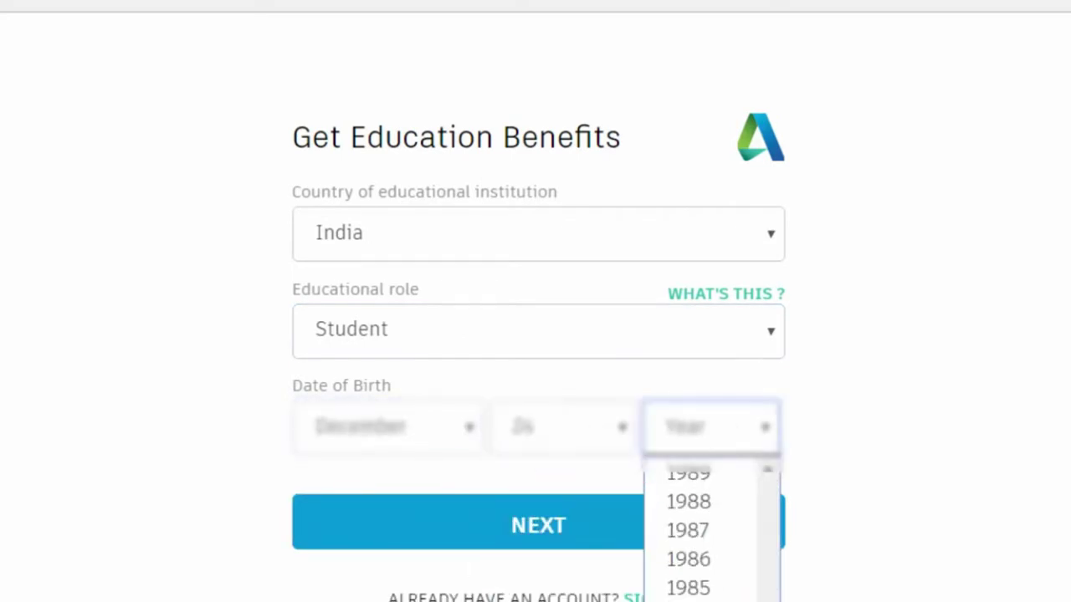
scroll(658, 530, down, 5)
scroll(657, 531, up, 5)
click(657, 531)
click(656, 531)
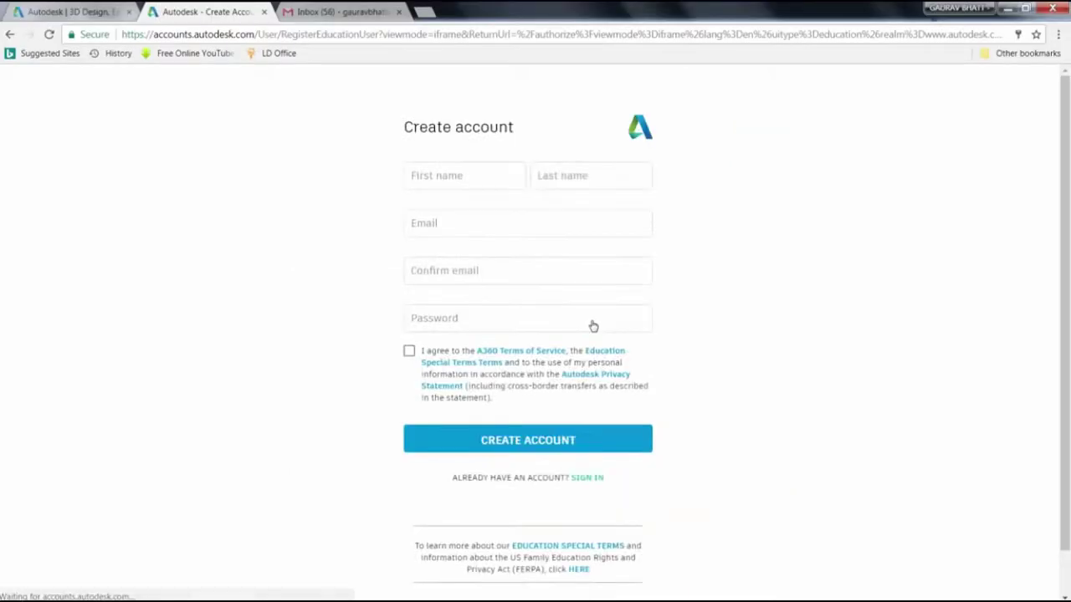
Step: Enter the student's first name, last name and e-mail address
click(430, 184)
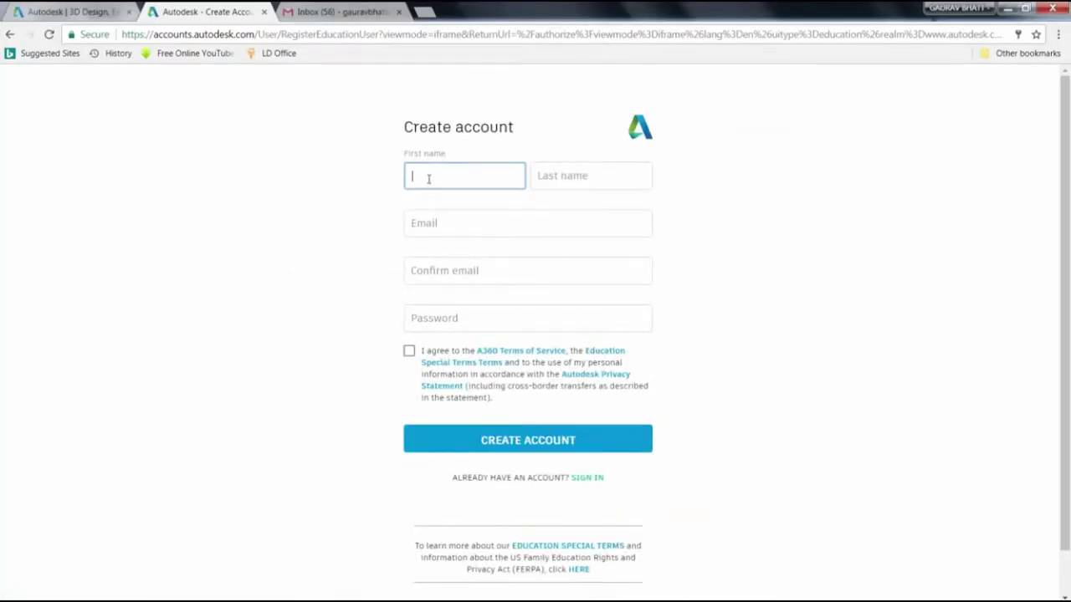
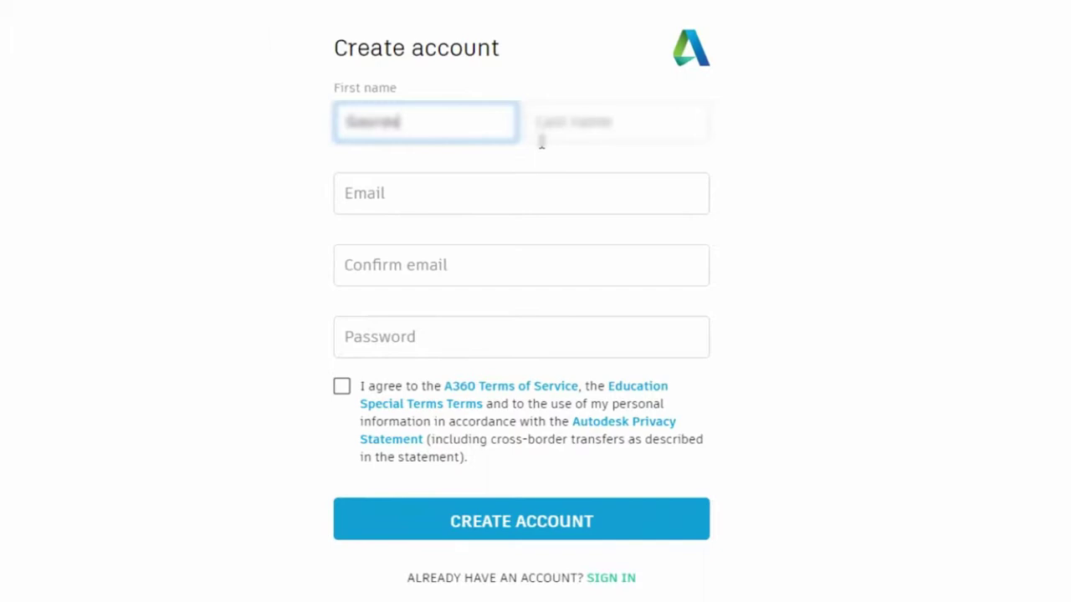
click(542, 138)
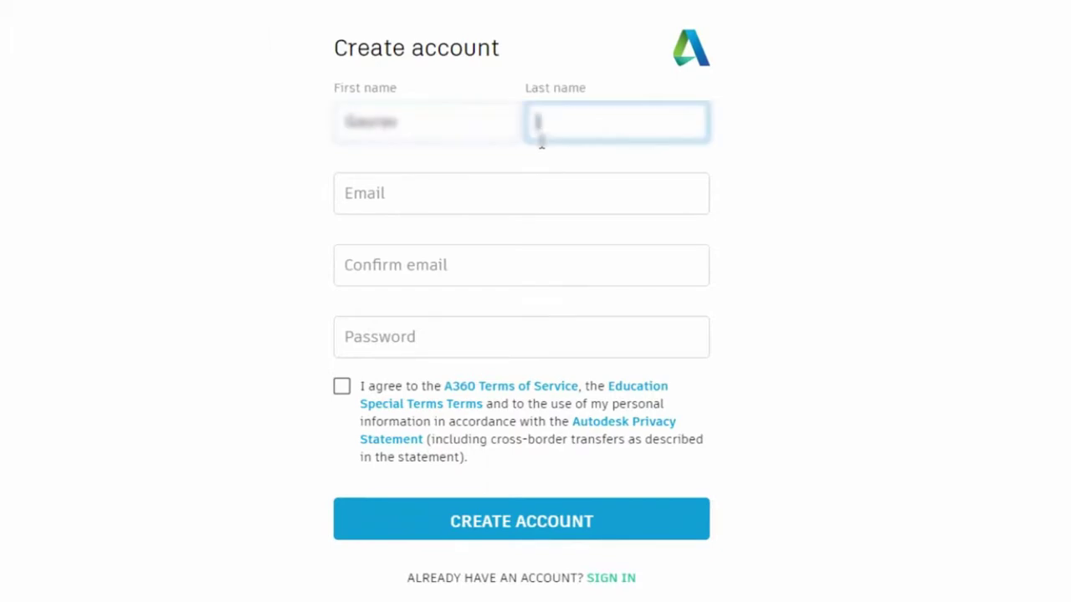
key(Tab)
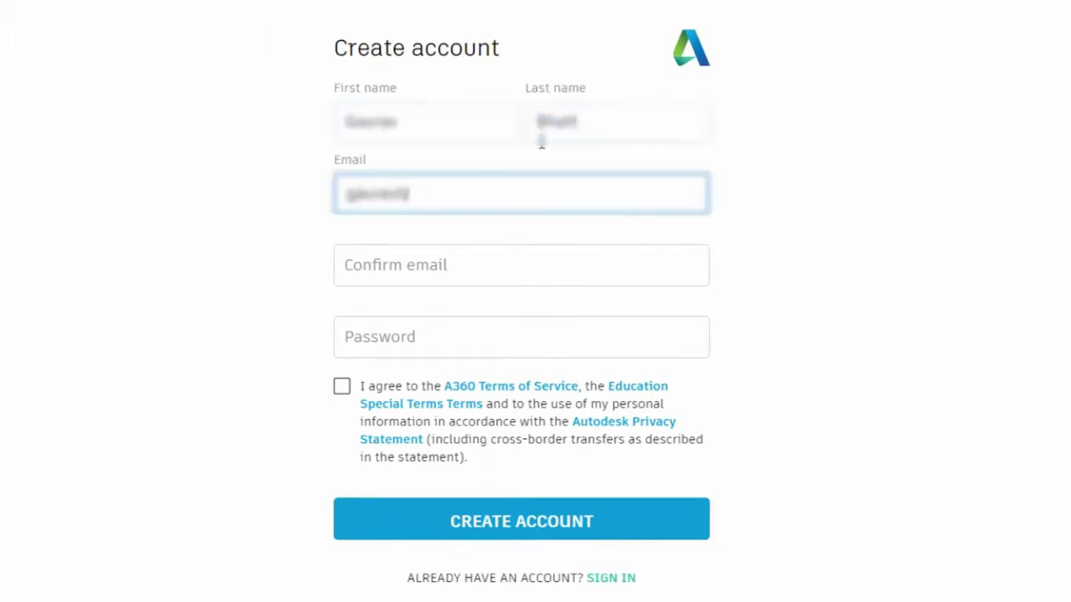
Step: Confirm the e-mail, enter the account password, accept the terms and create the account
key(Tab)
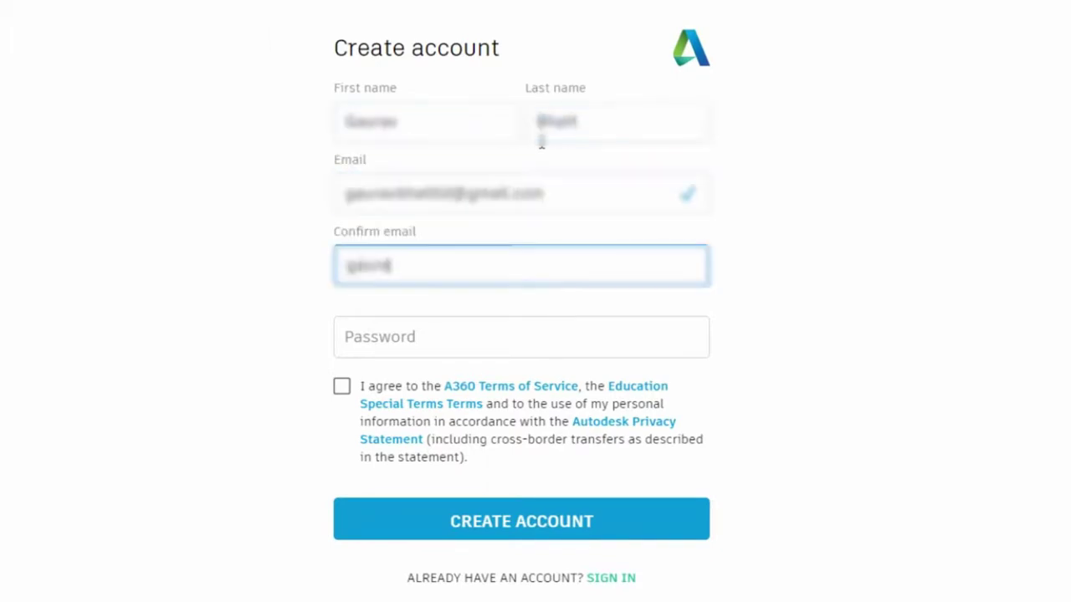
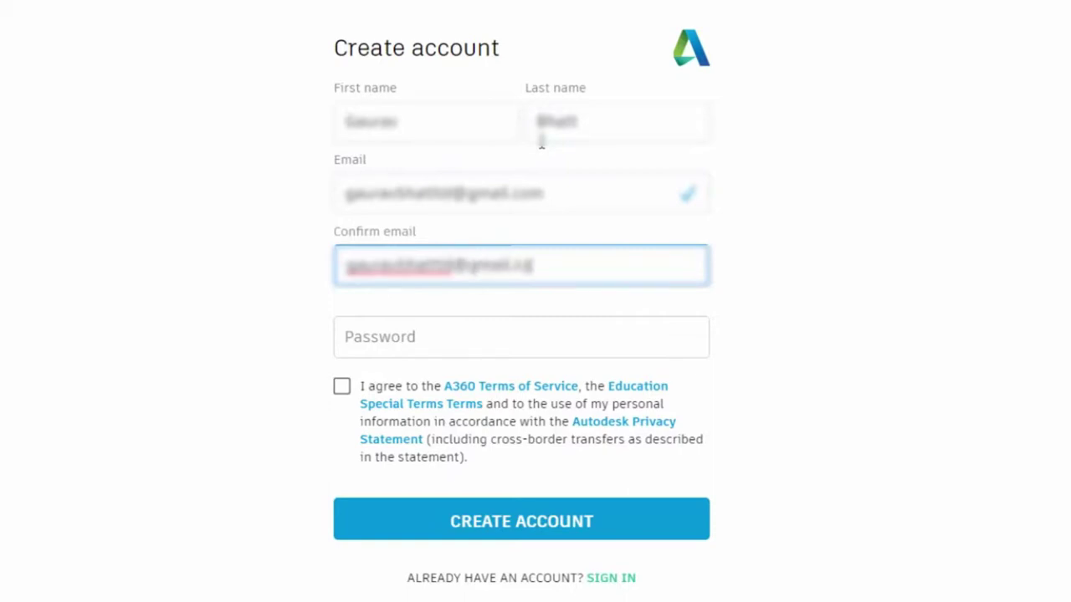
key(Tab)
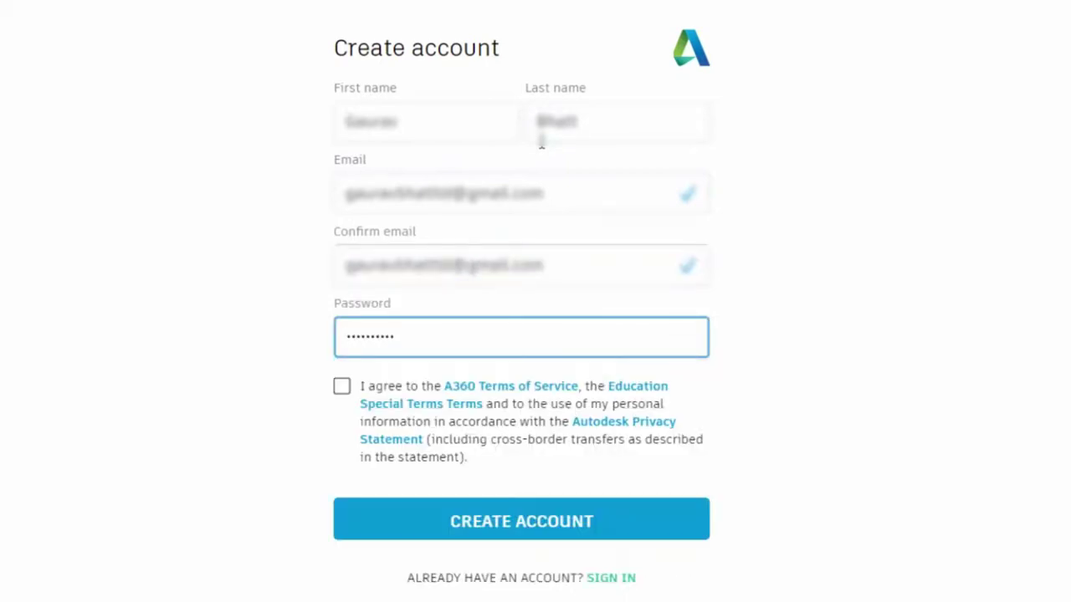
click(342, 390)
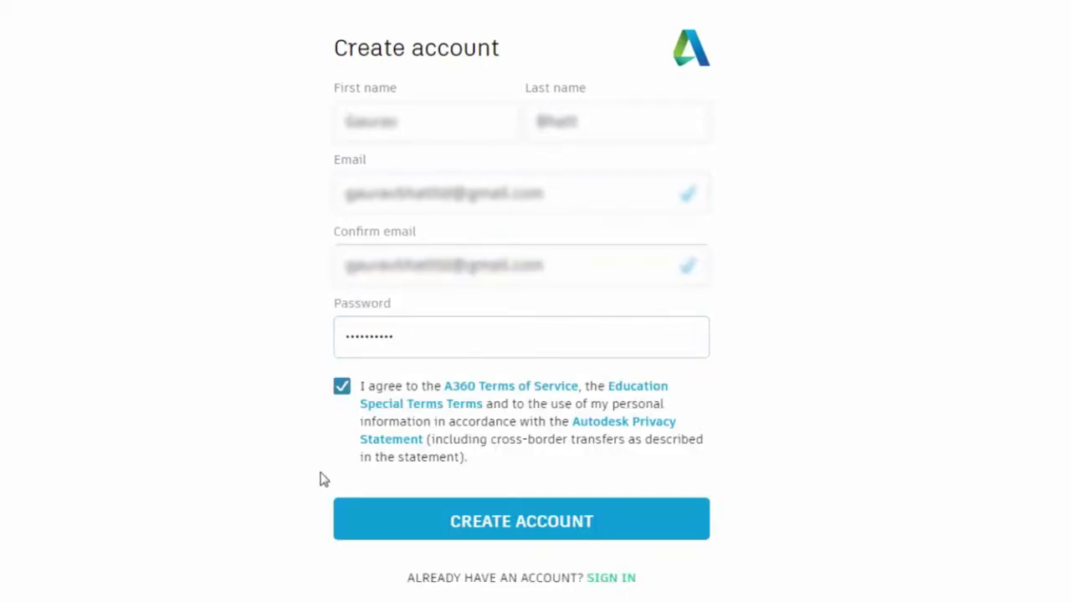
click(507, 527)
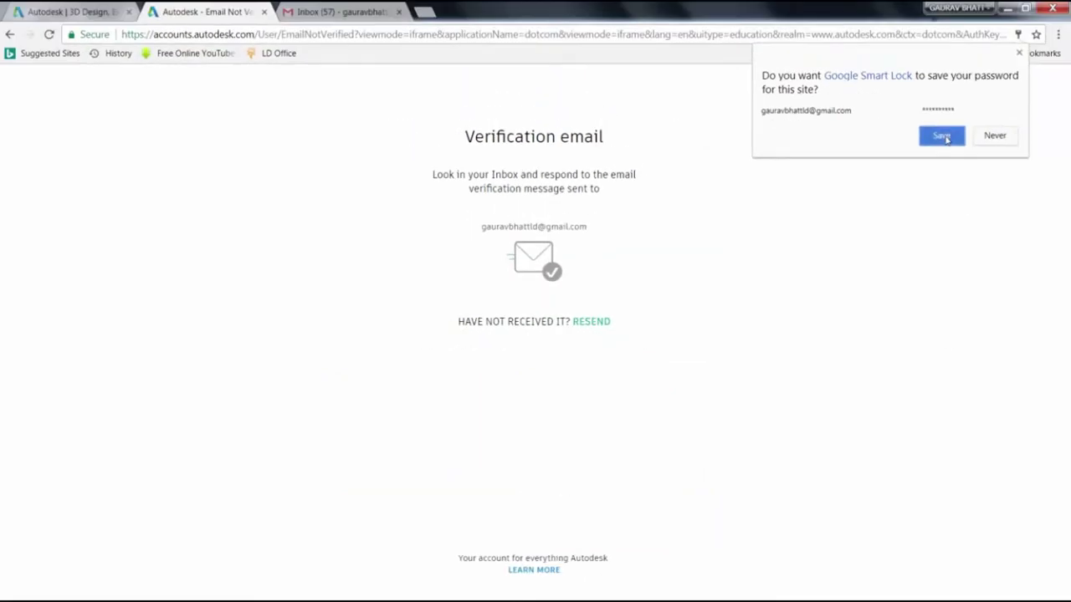
Step: Save the password, then open the Autodesk verification e-mail in Gmail and verify the address
click(946, 139)
click(351, 13)
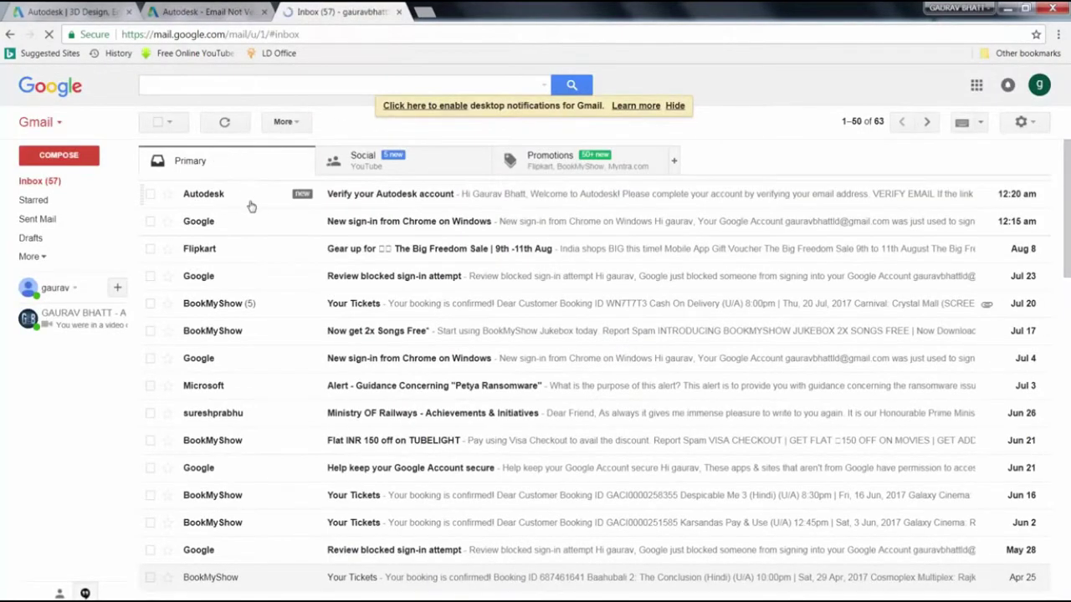
click(400, 202)
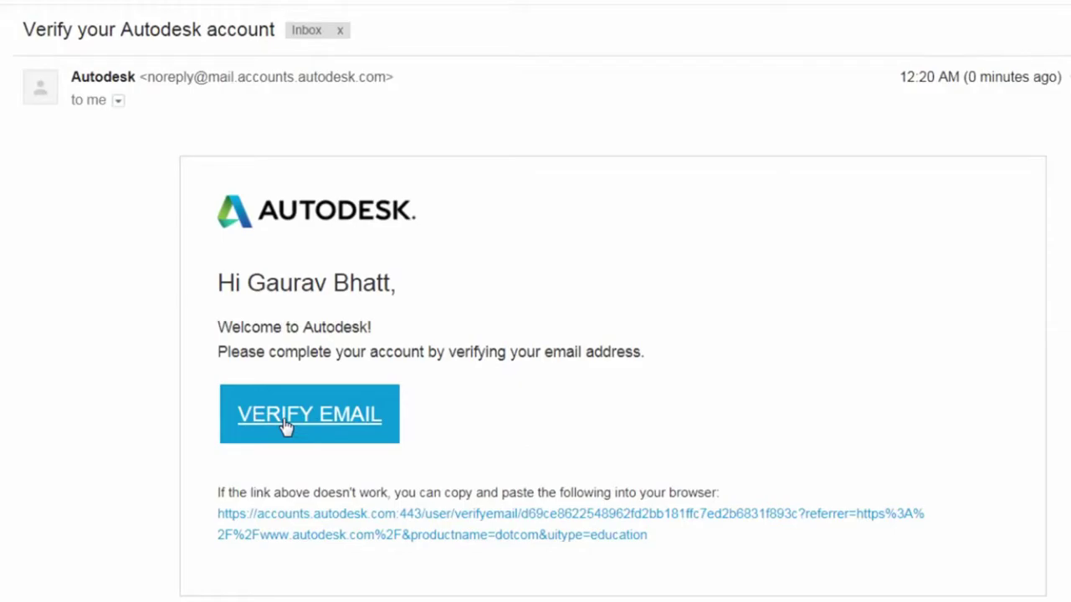
click(285, 427)
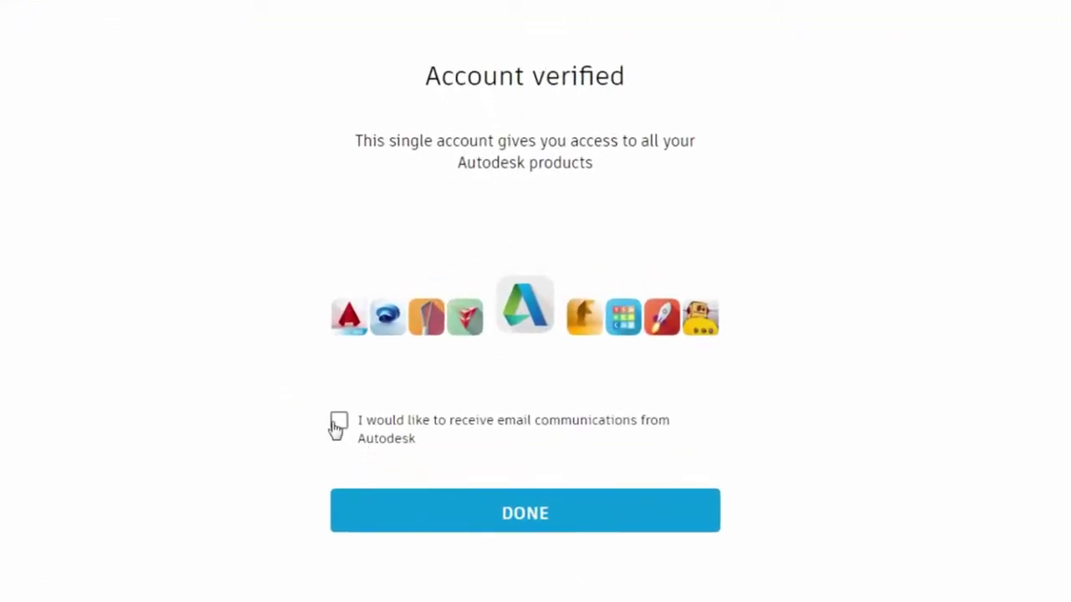
Step: Opt in to Autodesk e-mails, continue, and choose the suggested institution for 'svit'
click(339, 422)
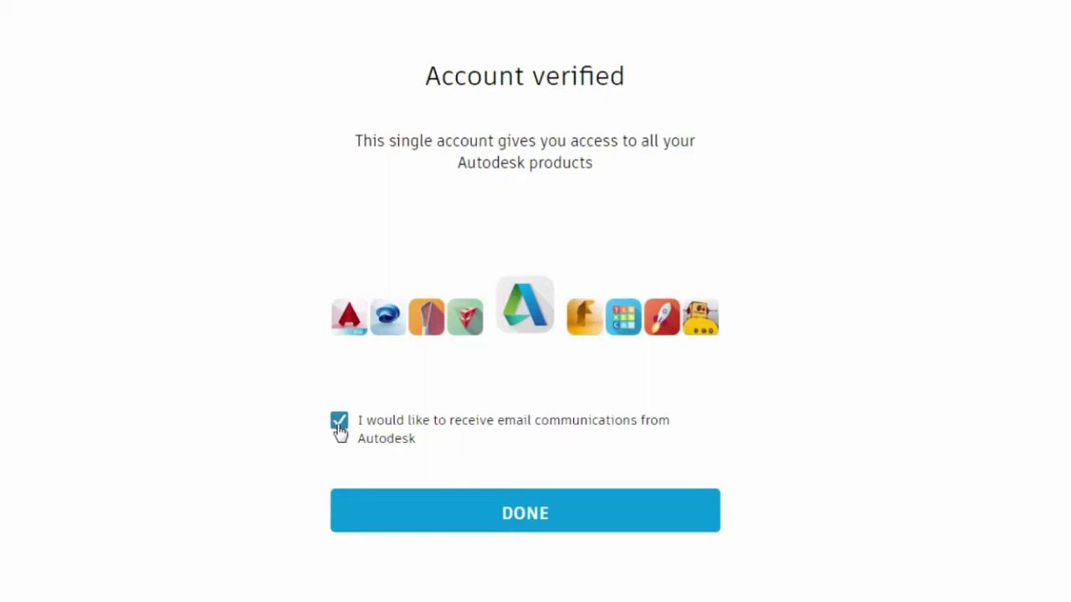
click(523, 514)
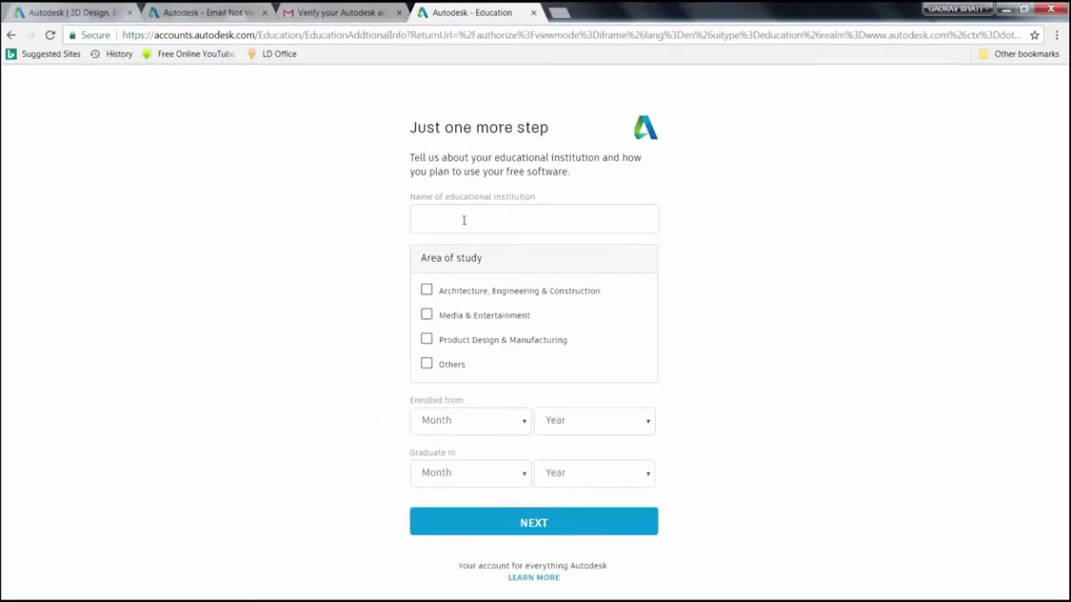
click(464, 220)
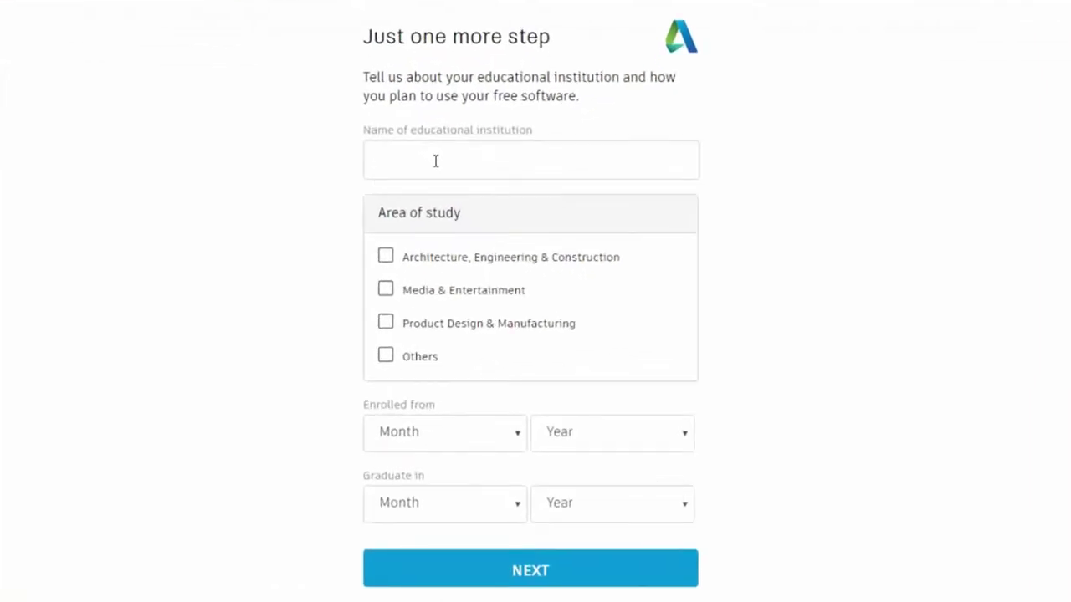
text(svit)
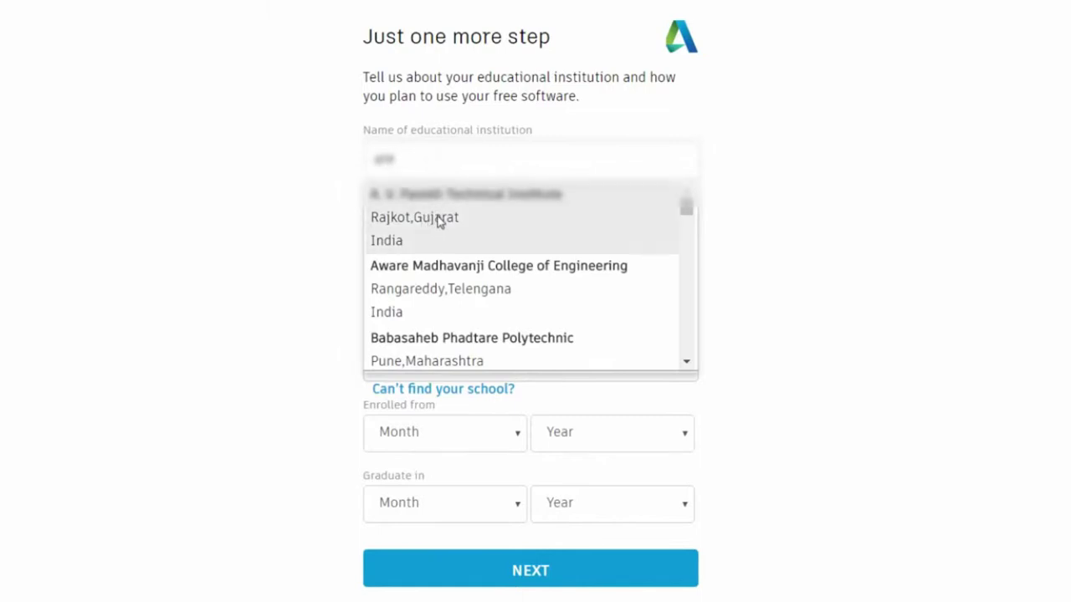
click(594, 210)
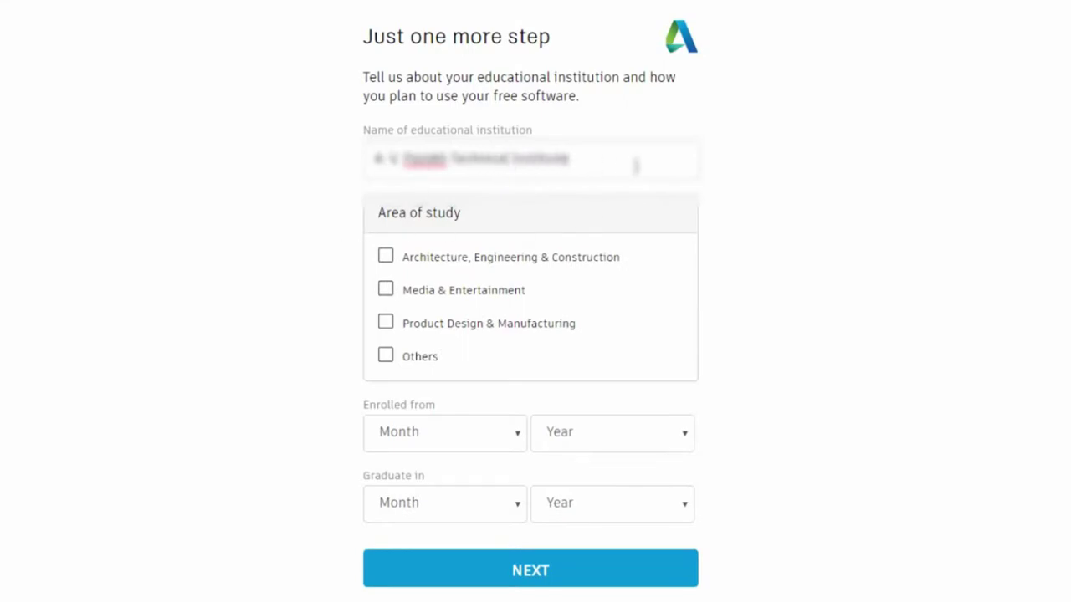
Step: Set study area to Others, enrolled August 2017, graduating December 2019, and submit the details
click(386, 355)
click(479, 426)
click(470, 409)
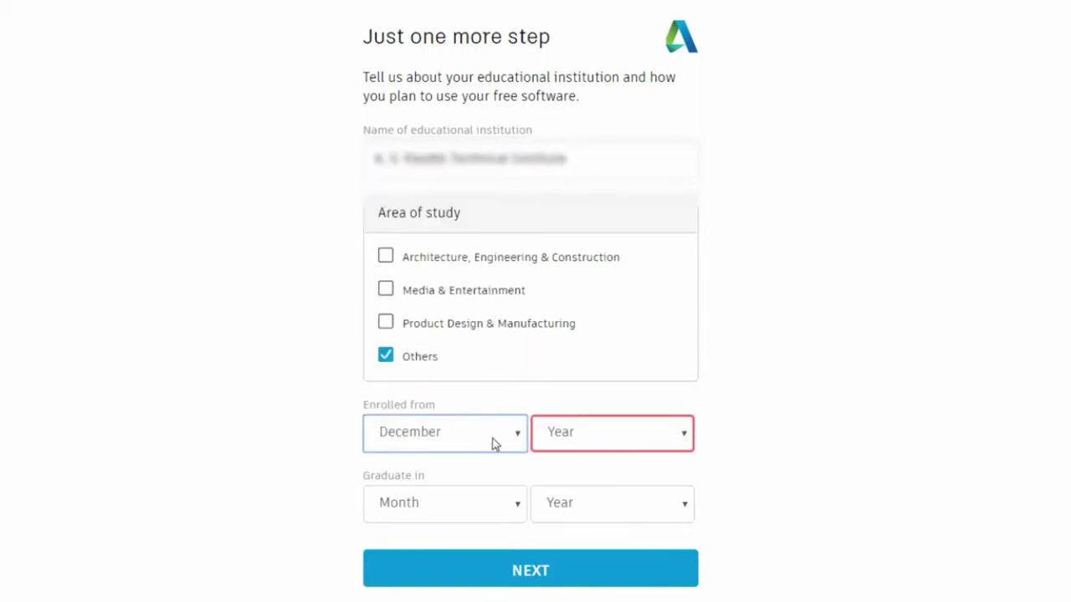
click(494, 443)
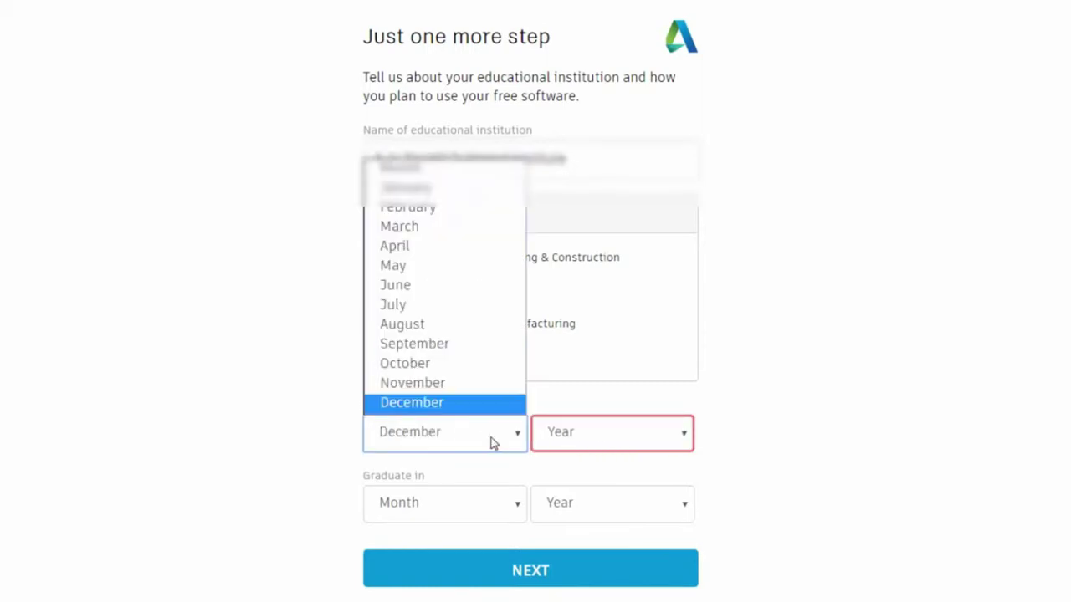
click(468, 334)
click(569, 432)
click(561, 477)
click(473, 504)
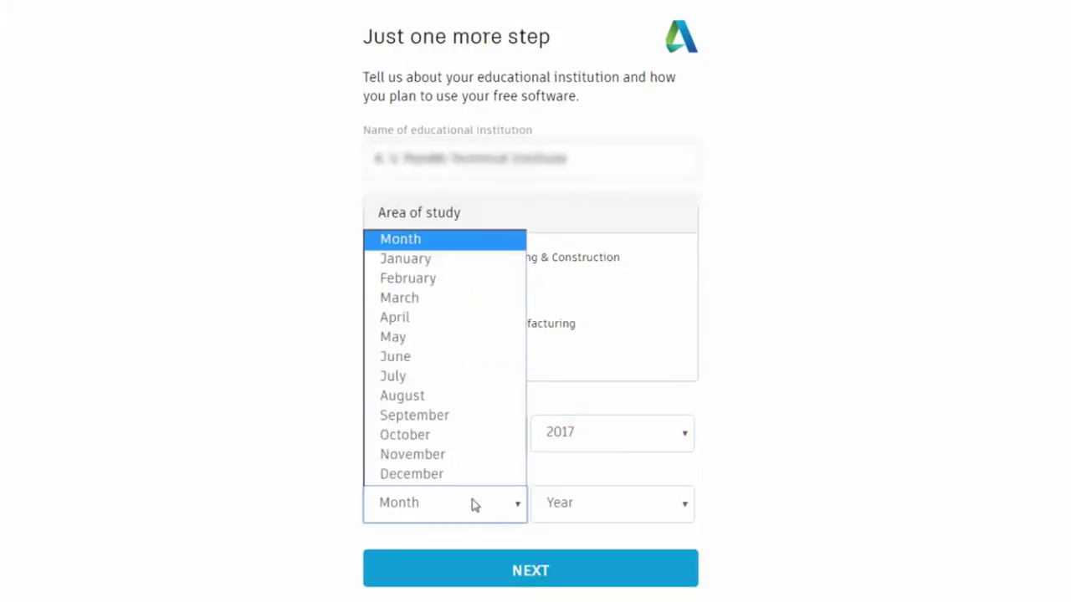
click(464, 474)
click(574, 503)
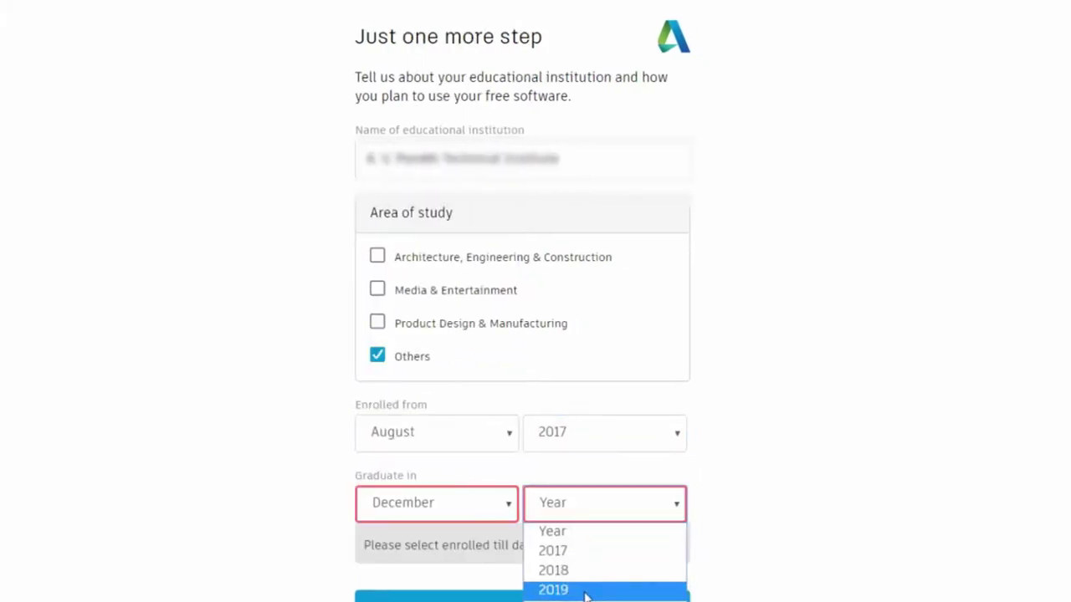
click(586, 588)
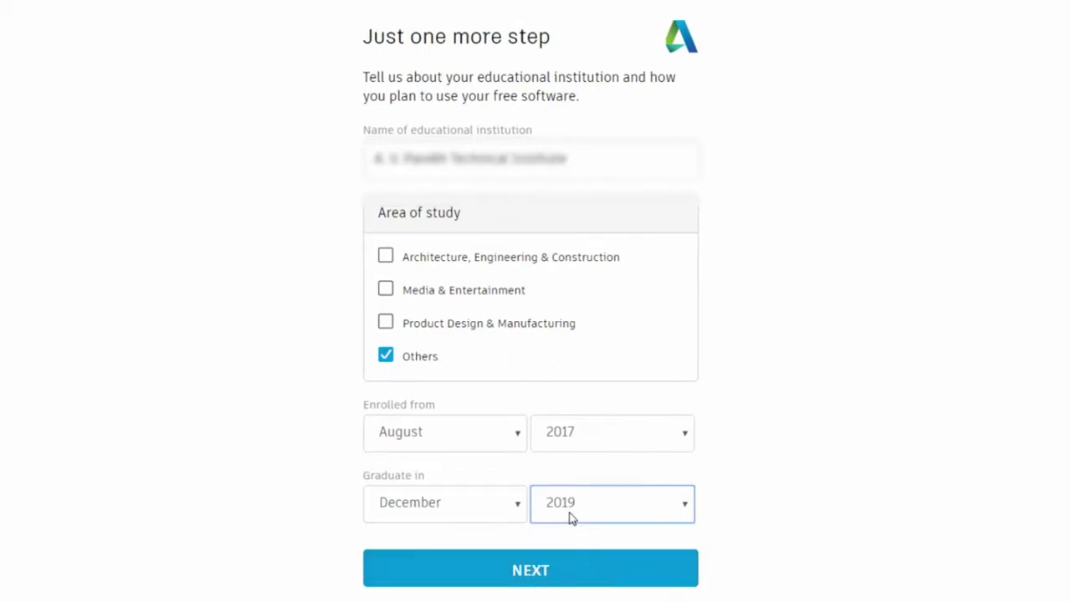
click(573, 569)
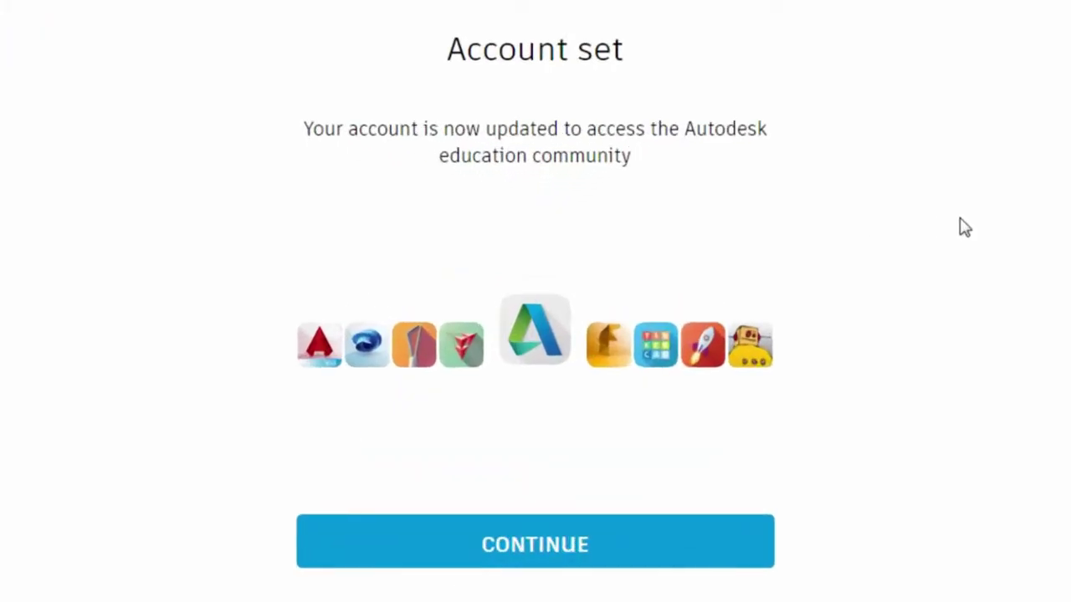
click(577, 564)
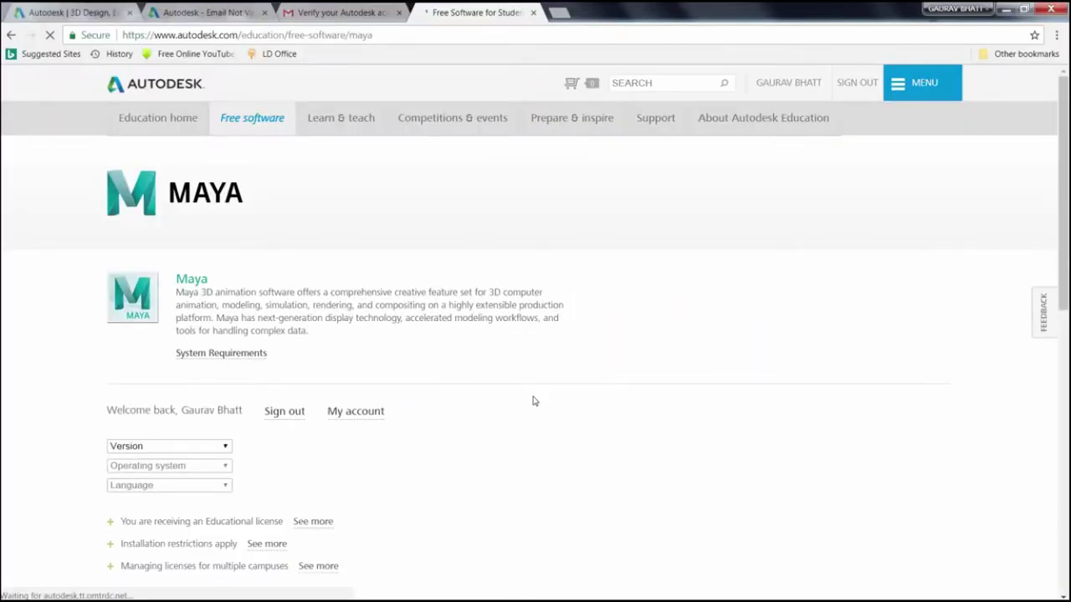
Step: Select Maya 2018, Windows 64-bit and English, then scroll to the license details
scroll(530, 400, down, 2)
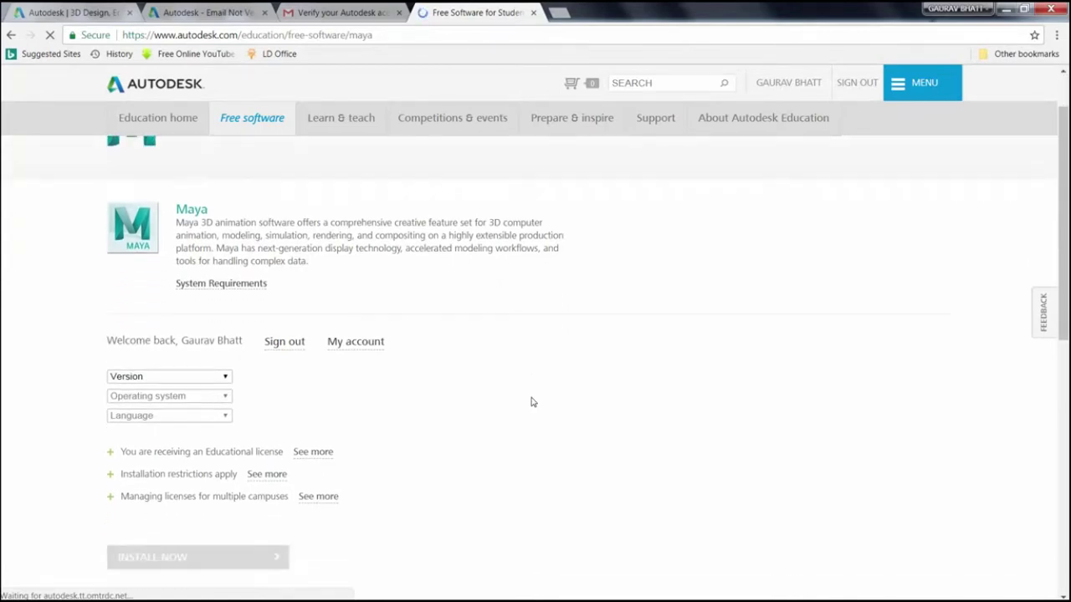
scroll(416, 401, down, 2)
click(293, 257)
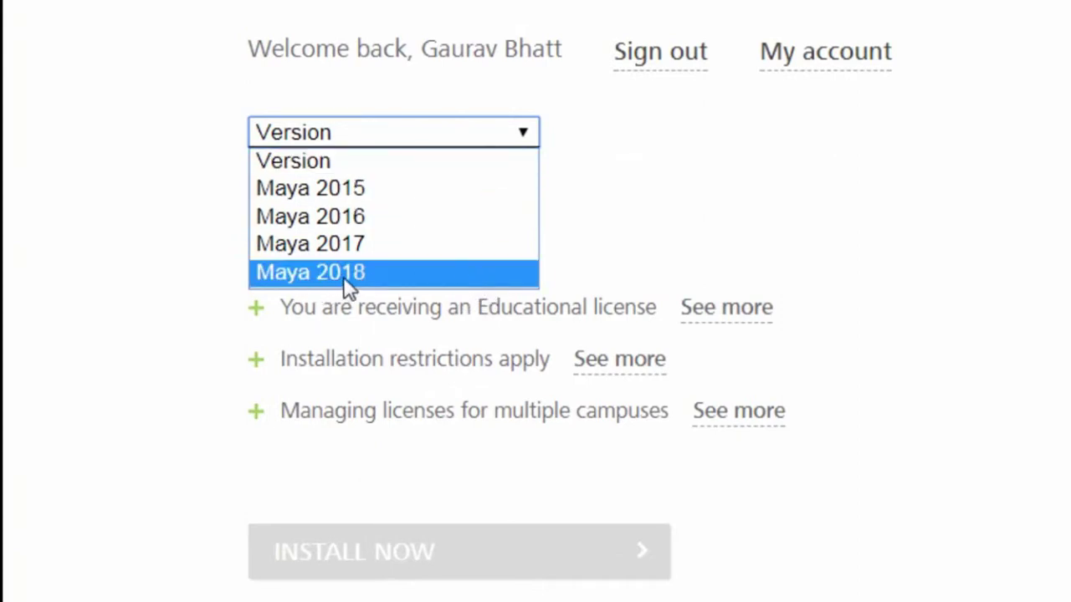
click(408, 276)
click(487, 185)
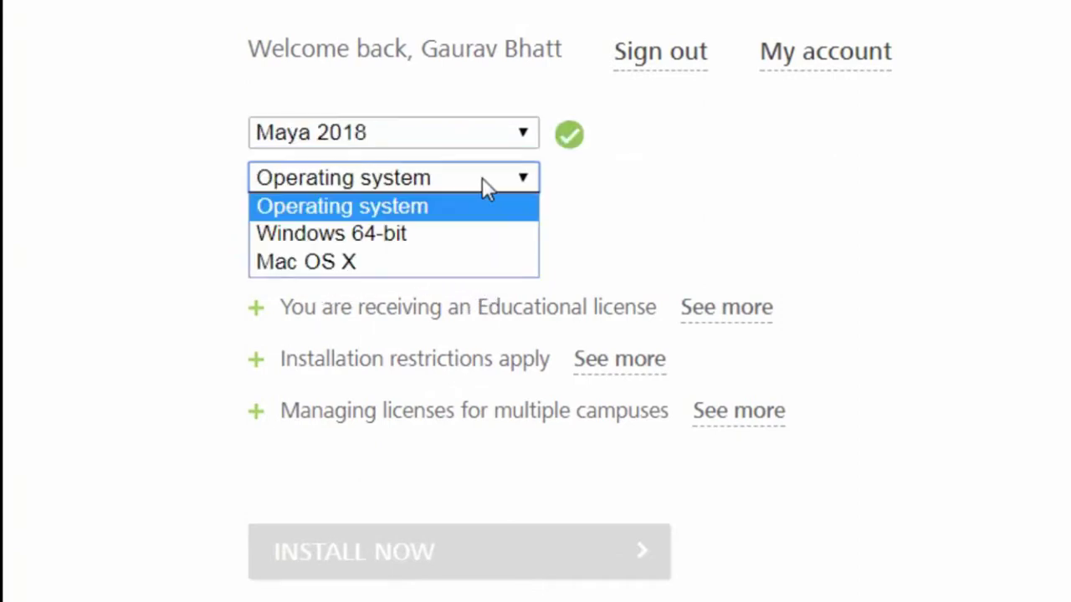
click(449, 236)
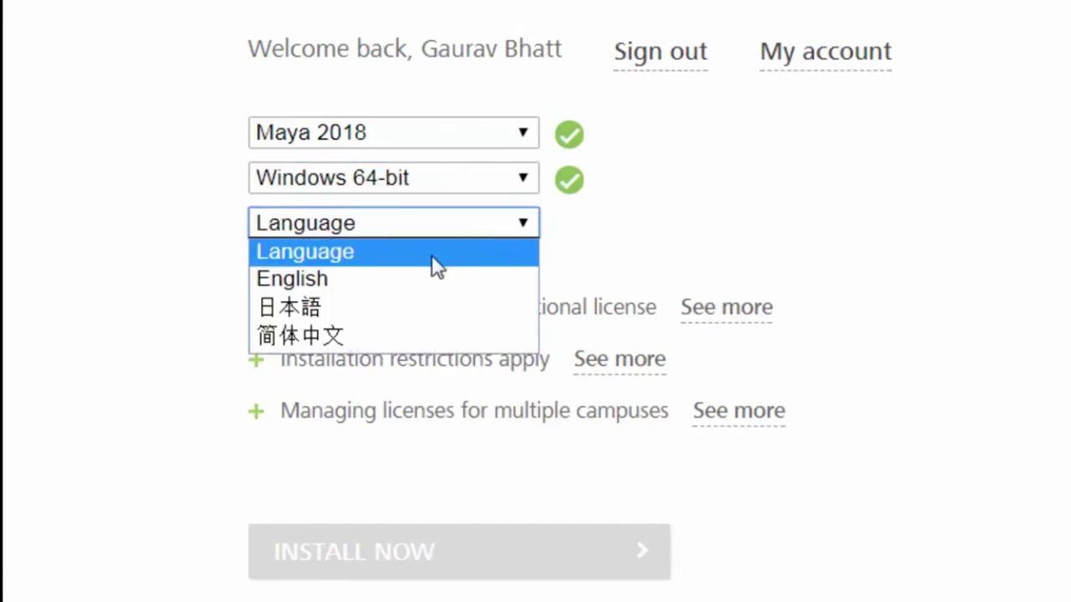
click(328, 278)
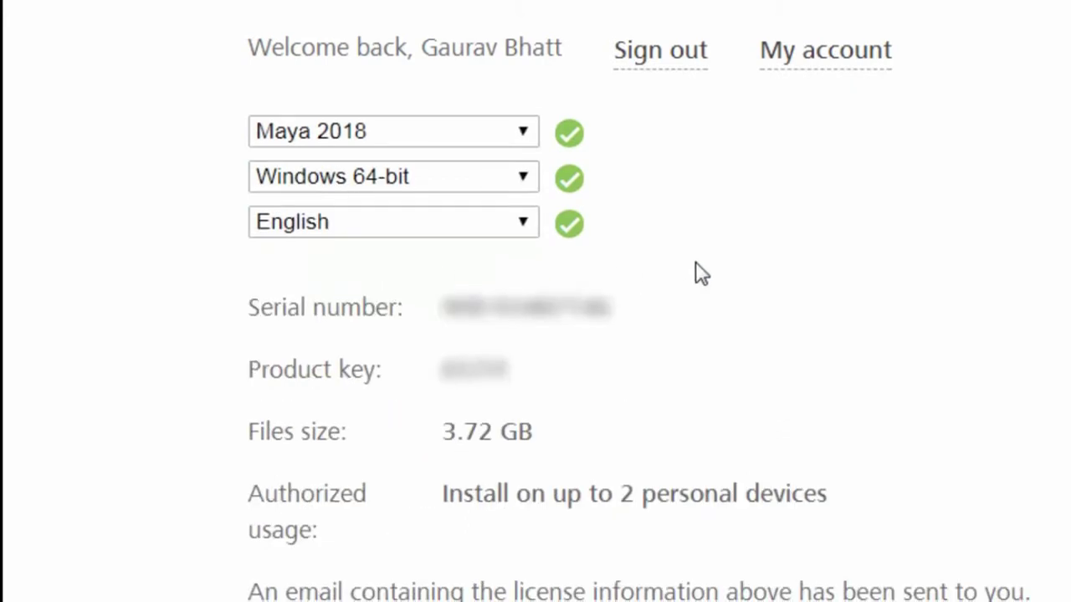
scroll(700, 270, down, 2)
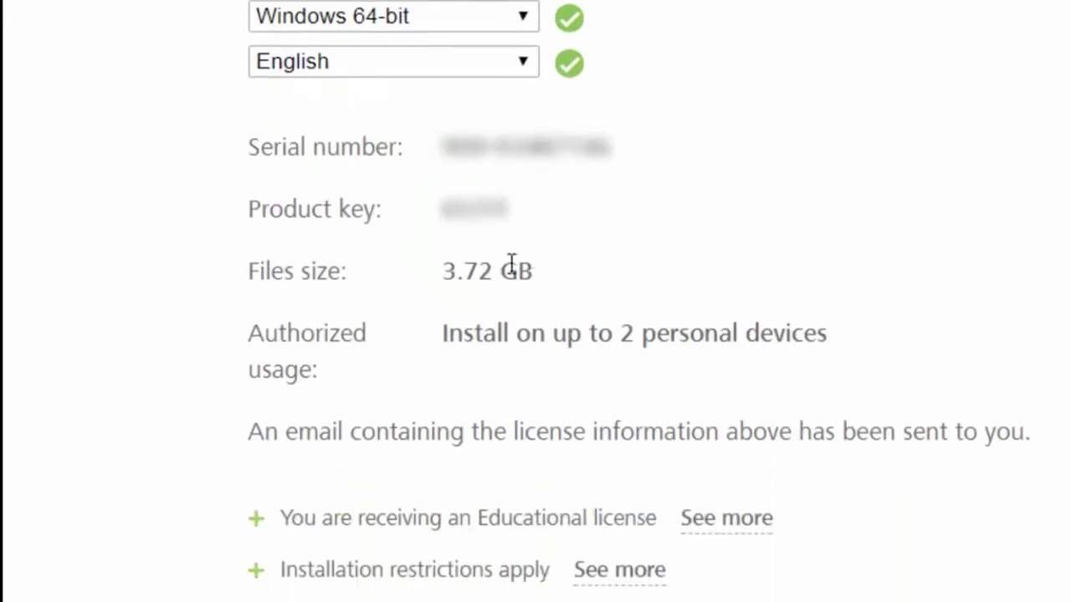
scroll(567, 205, down, 2)
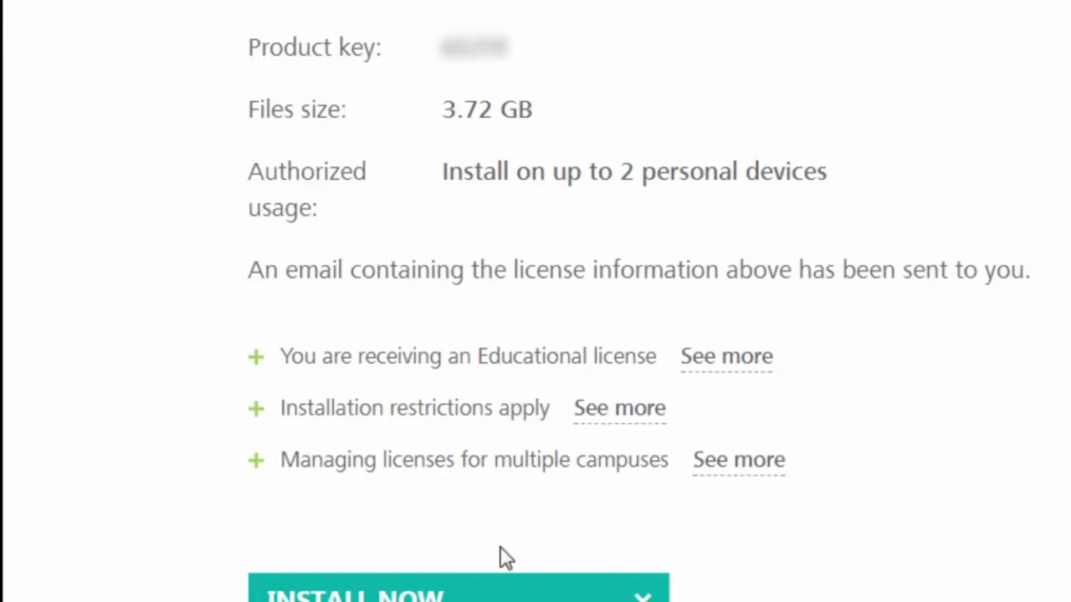
Step: Choose Install Now, accept the license agreement, and start the Maya 2018 installer download
scroll(499, 557, down, 1)
click(488, 528)
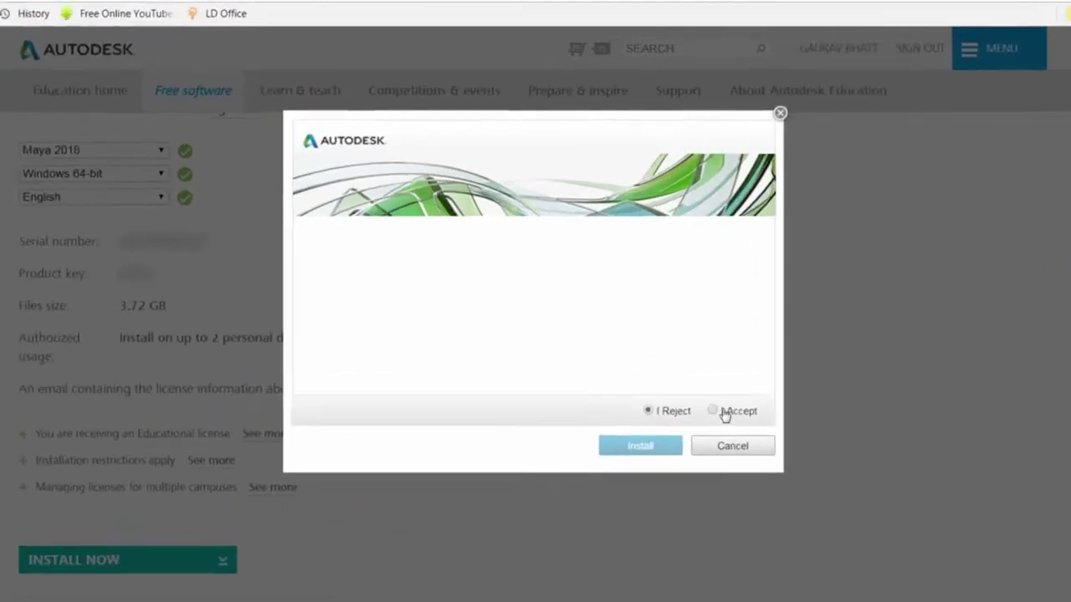
click(691, 385)
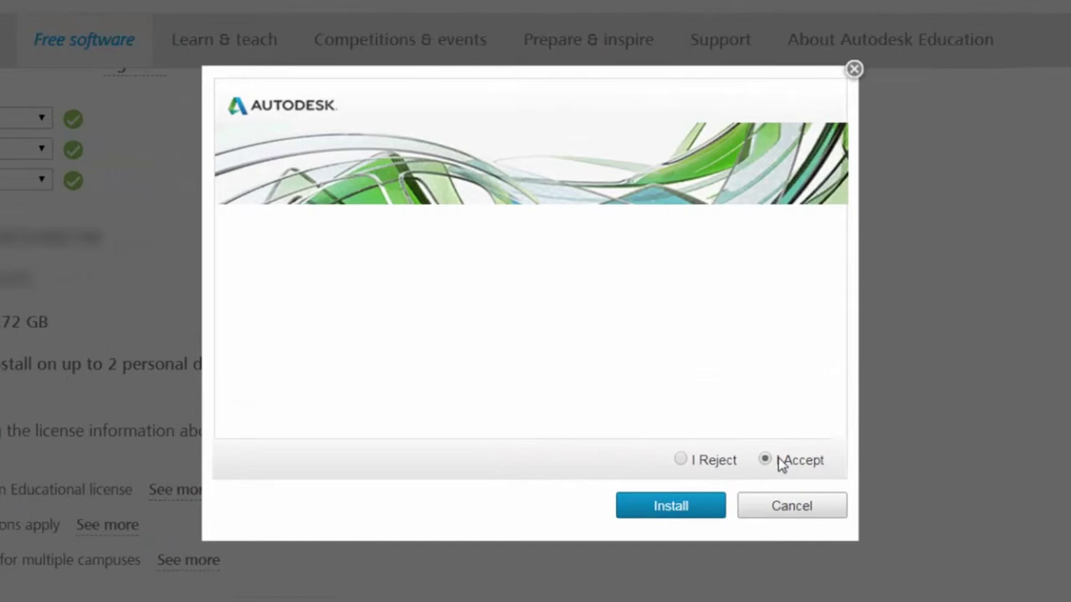
click(672, 507)
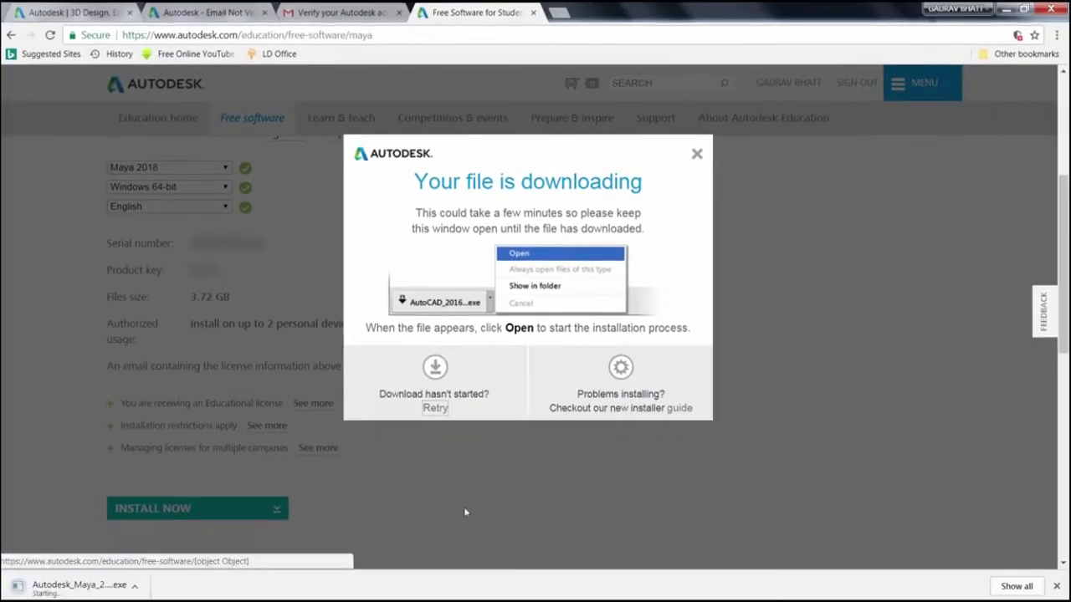
Step: Open the downloaded Maya installer from the download bar and run it past the security warning
click(151, 589)
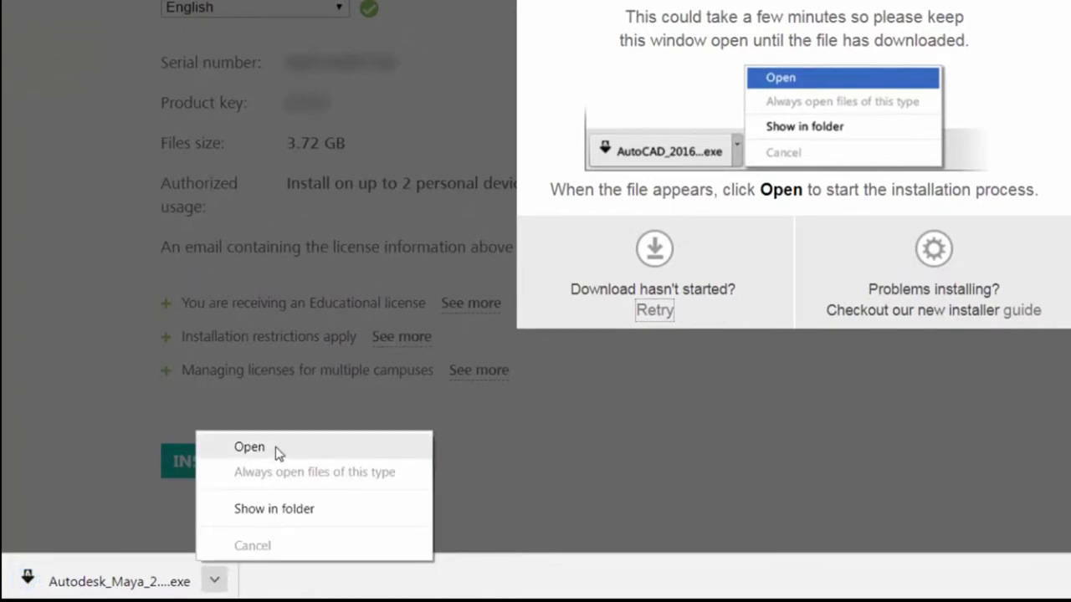
click(275, 446)
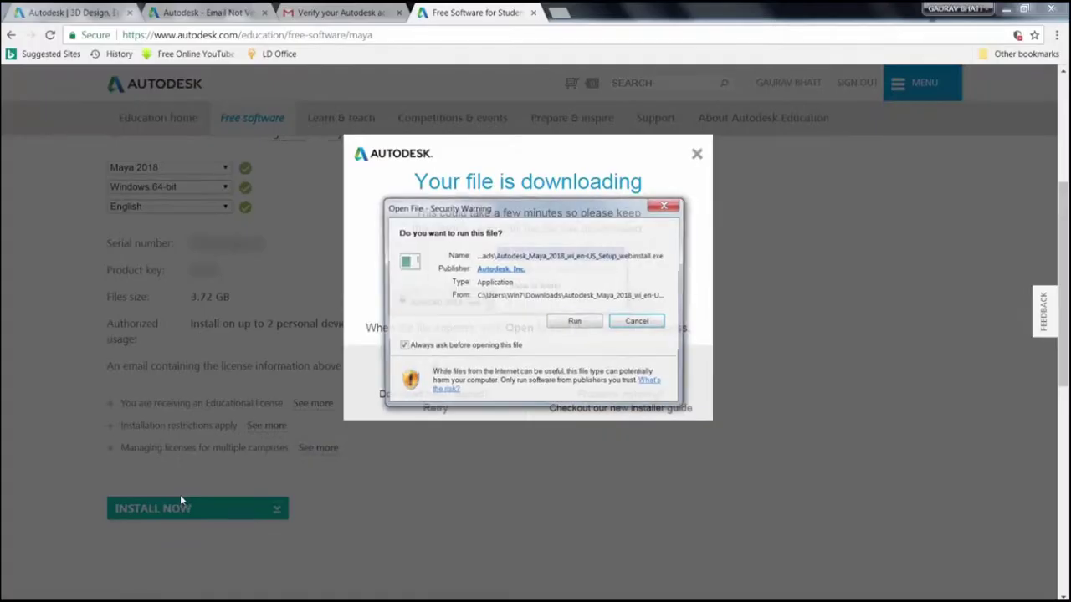
click(577, 323)
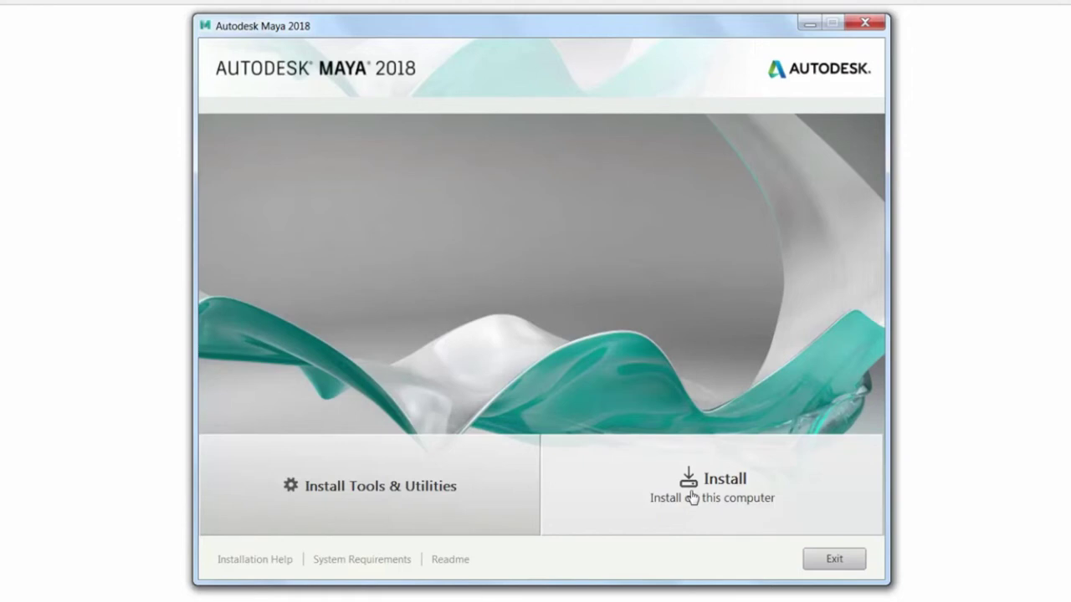
Step: Install Maya 2018 on this computer with default components (Arnold, Bifrost) to C:\Program Files\Autodesk\
click(711, 505)
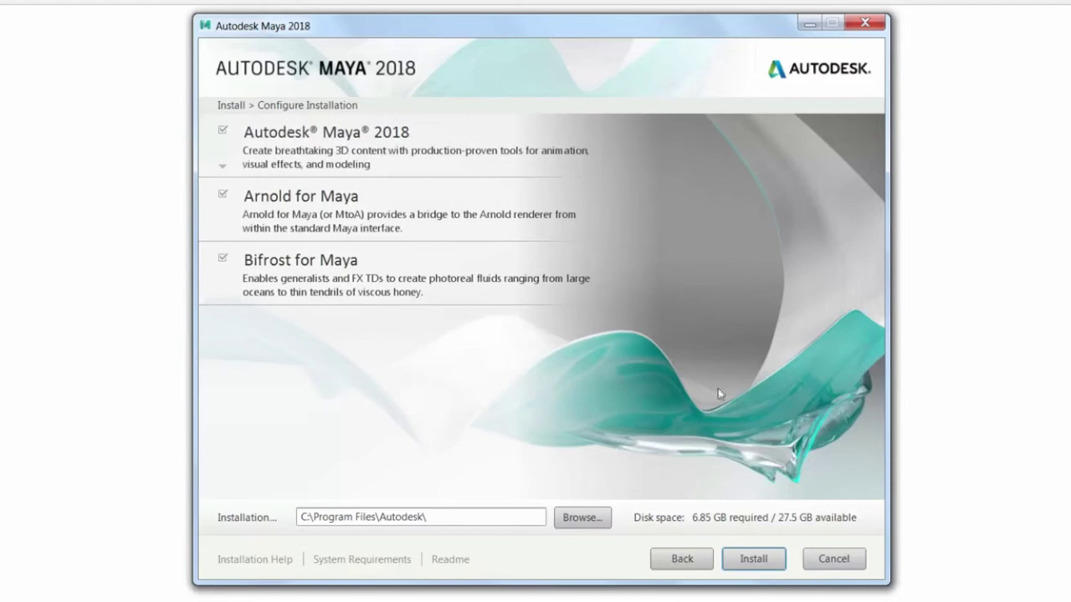
click(770, 566)
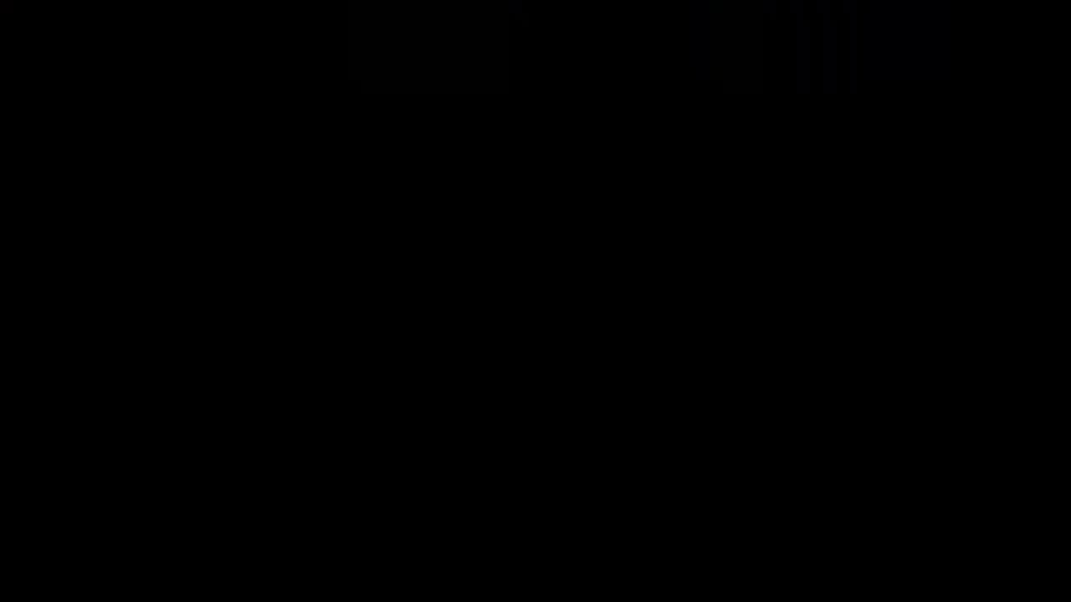
Step: Search the Start menu for 'may' and launch Autodesk Maya 2018
click(17, 591)
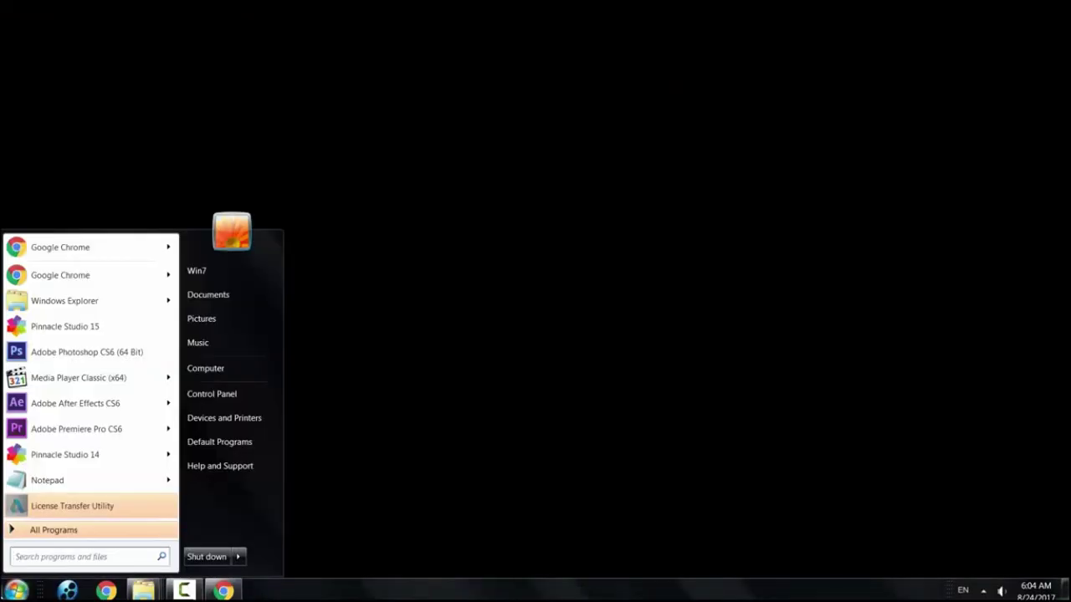
text(may)
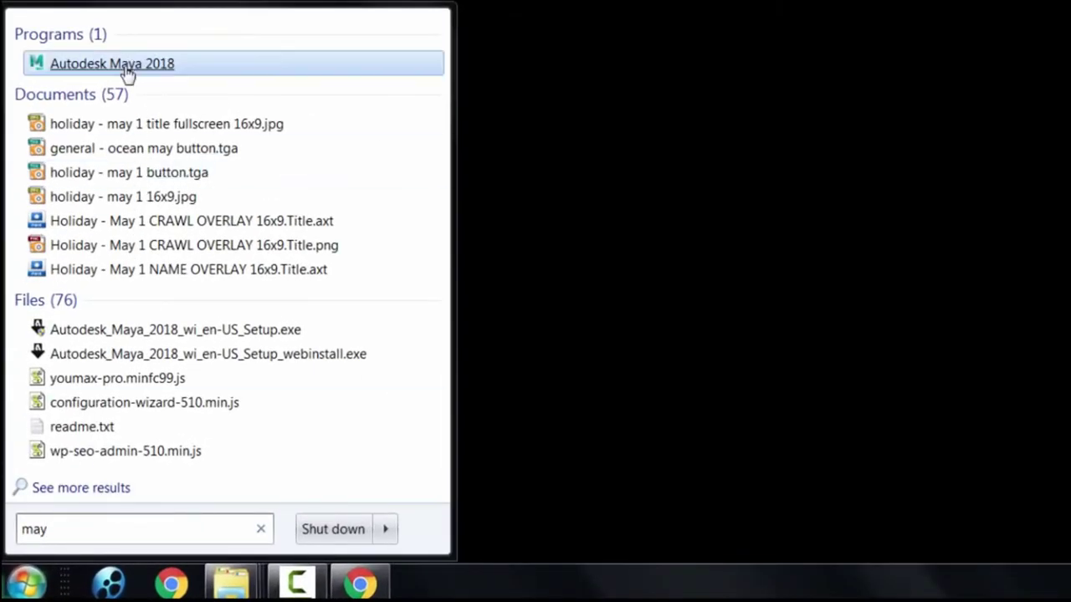
click(126, 72)
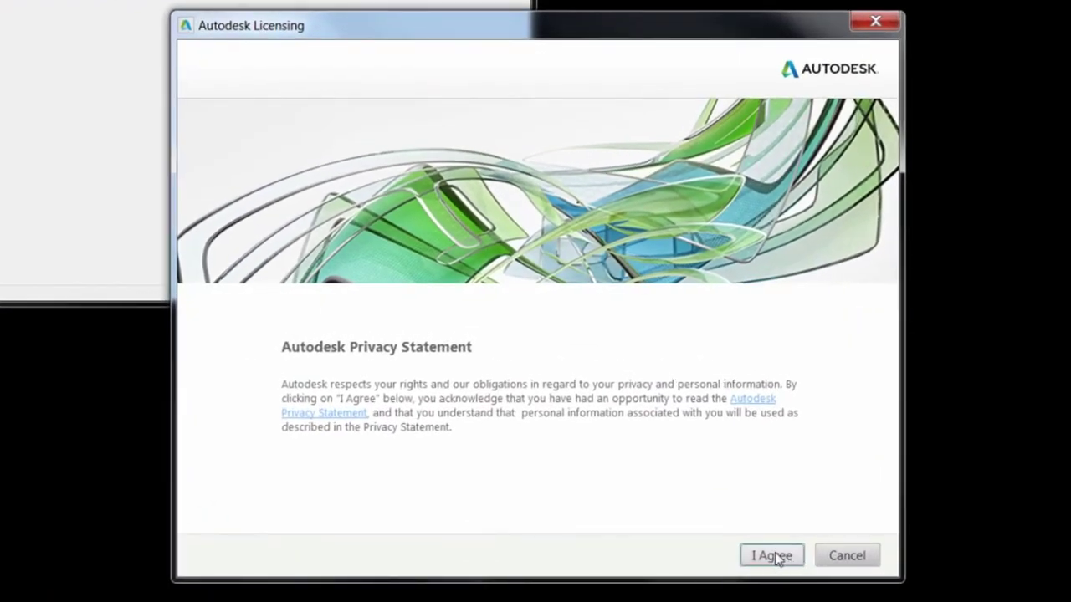
Step: Agree to the privacy statement, acknowledge the data collection notice, and maximize the Maya window
click(772, 556)
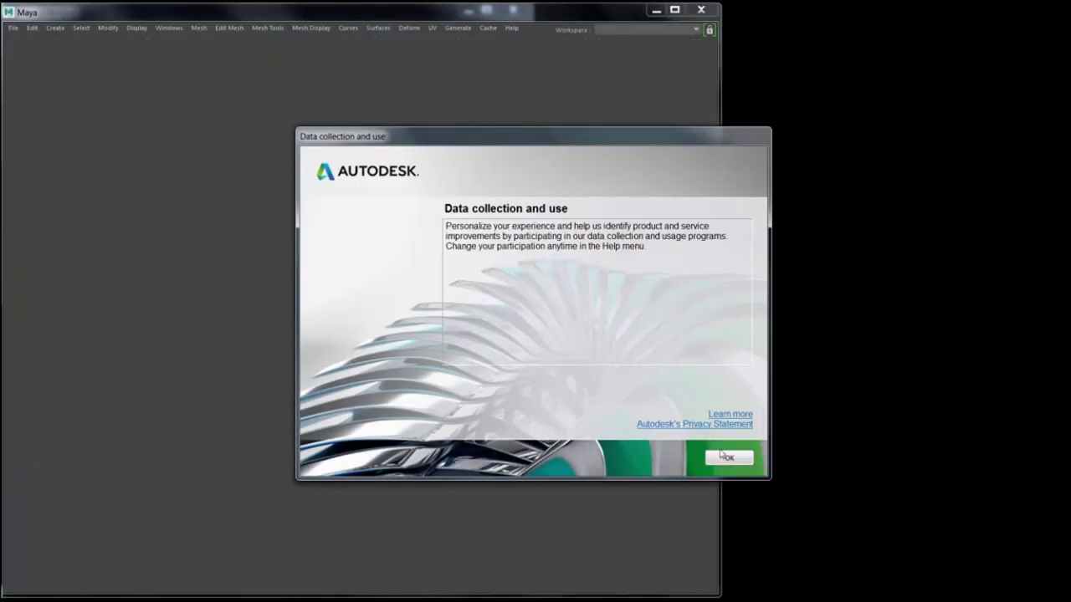
click(729, 458)
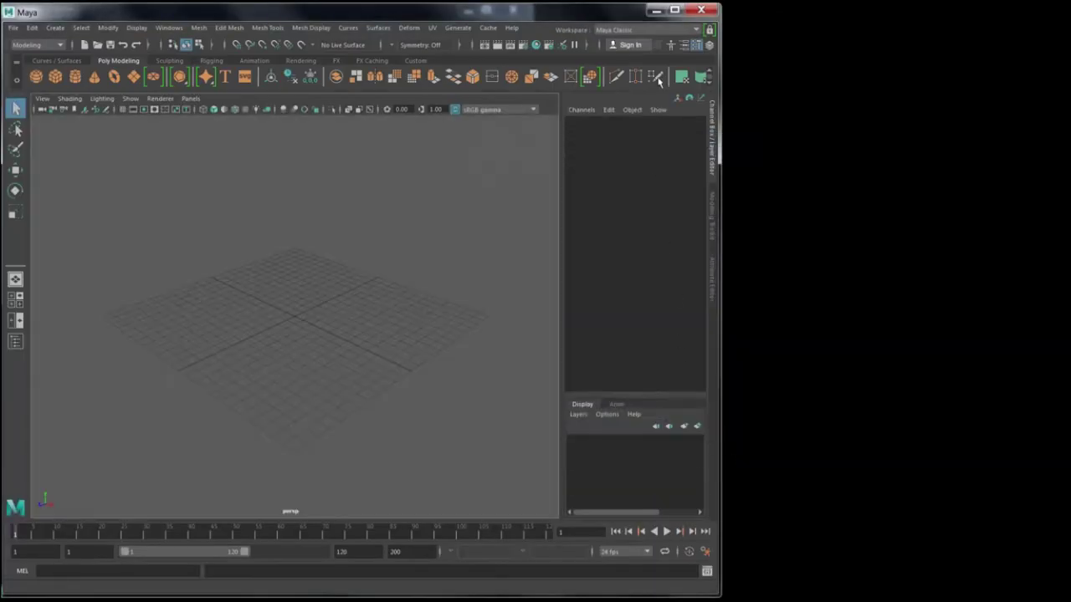
click(681, 11)
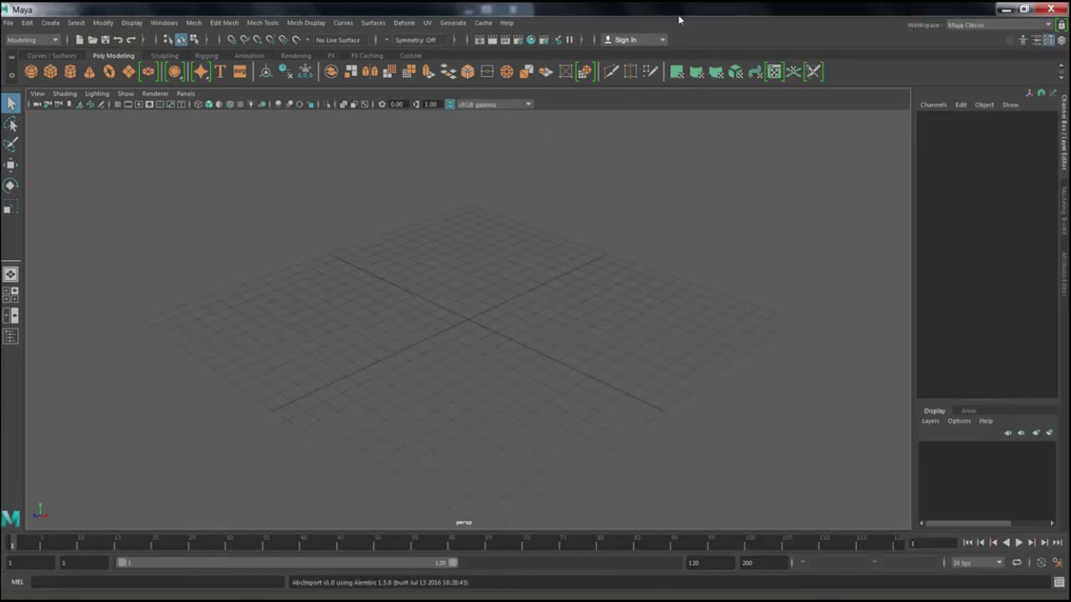